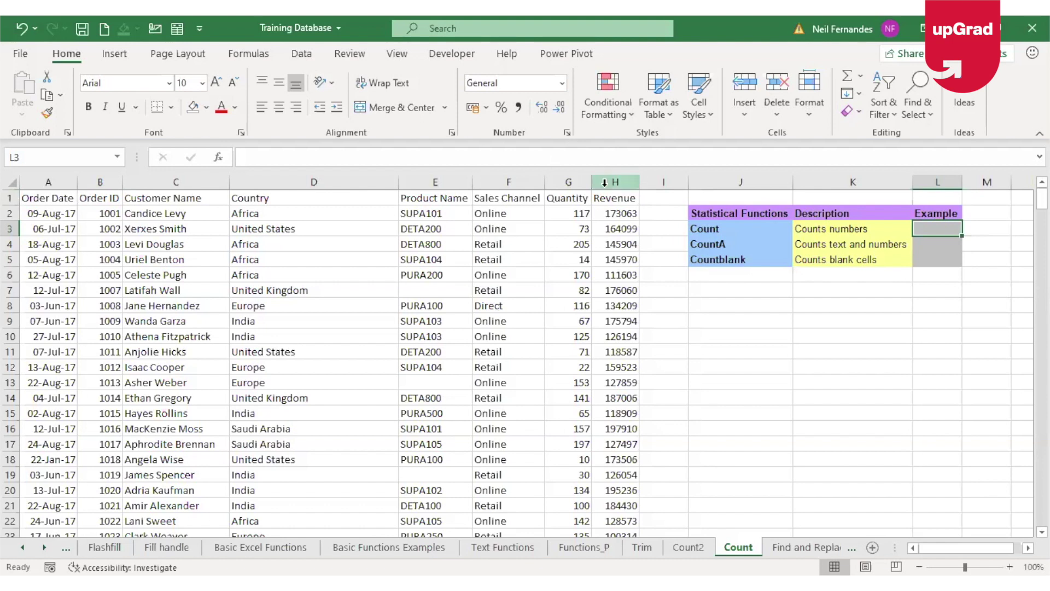
Enter =COUNT(B2:B339) in L3 to count the Order IDs, returning 338.
type("=")
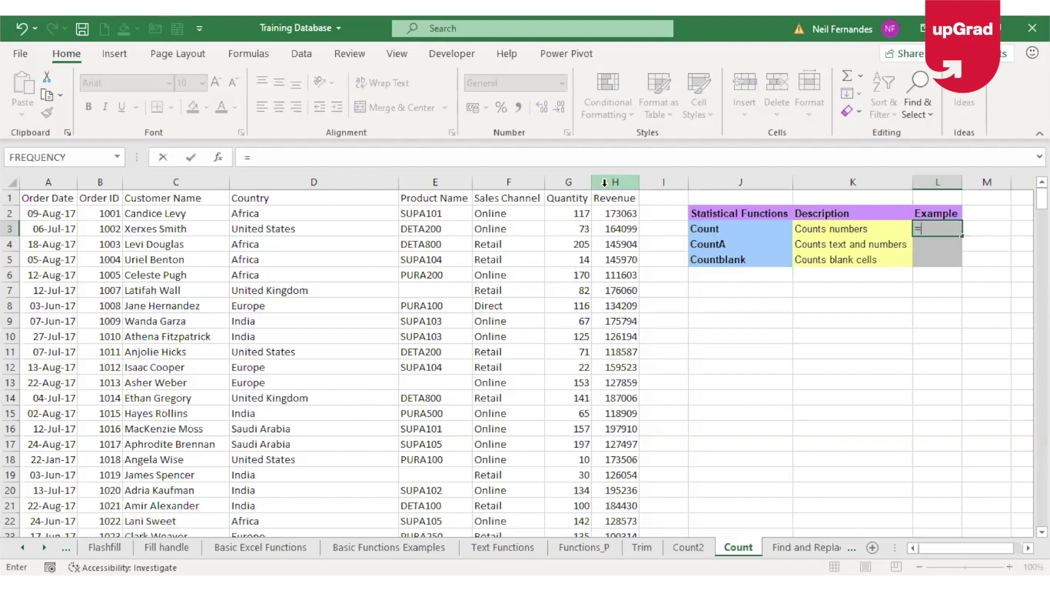
type("count")
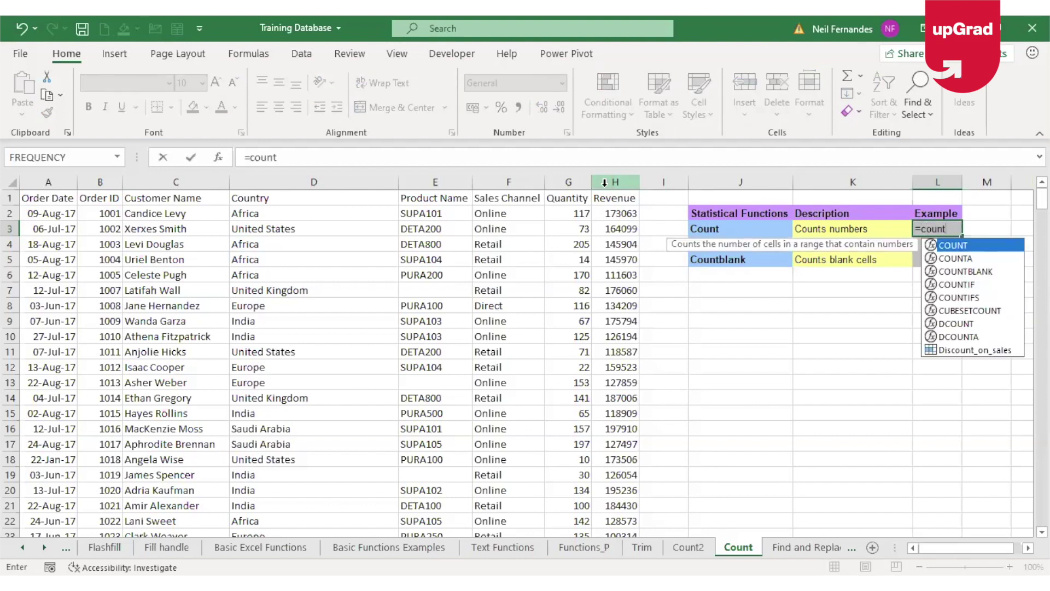
type("(")
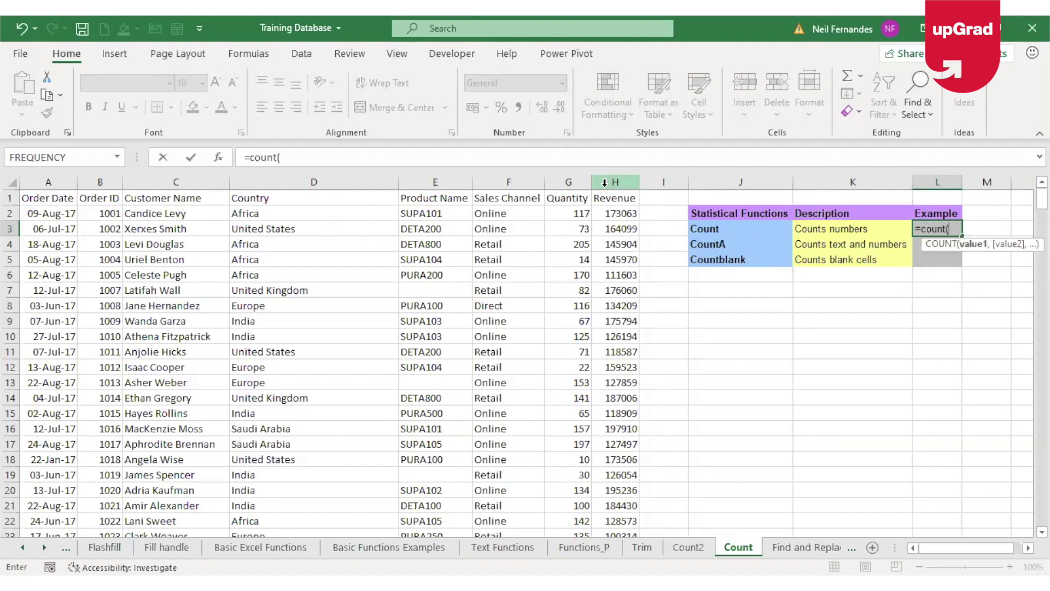
left_click(104, 214)
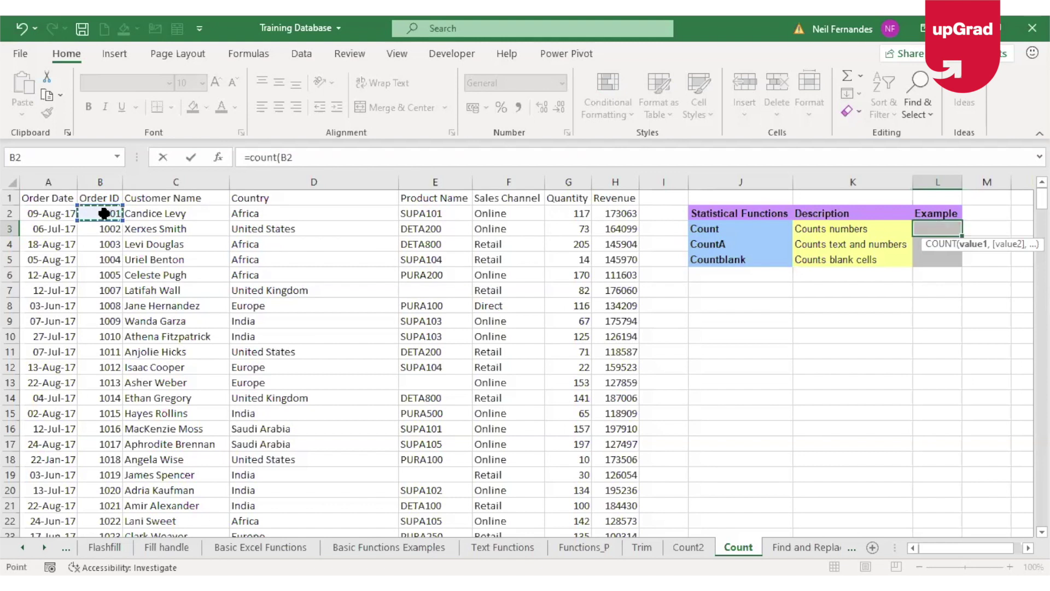
key("ctrl+shift+Down")
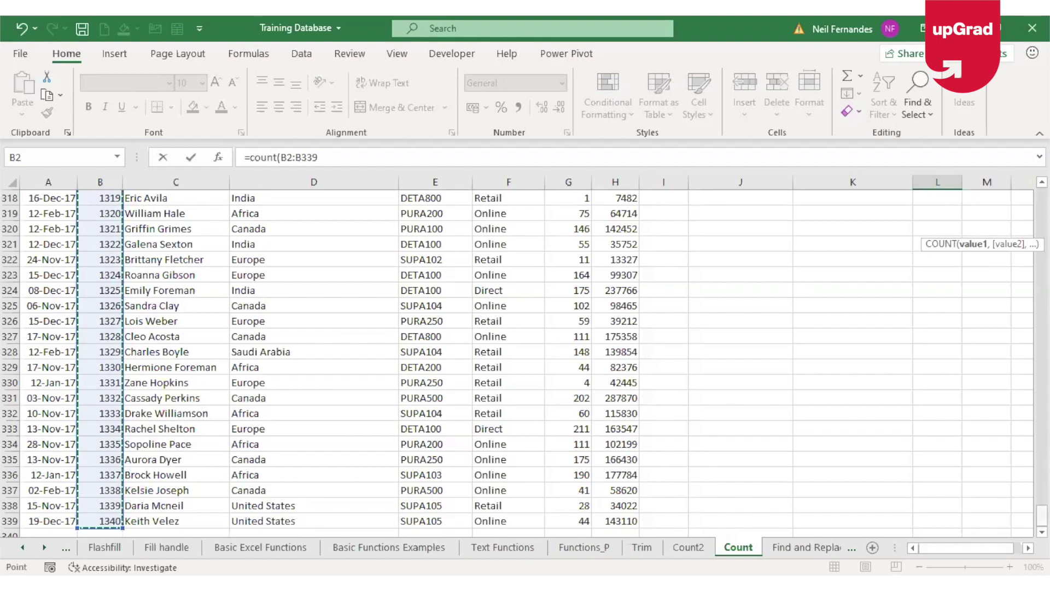
key("ctrl+BackSpace")
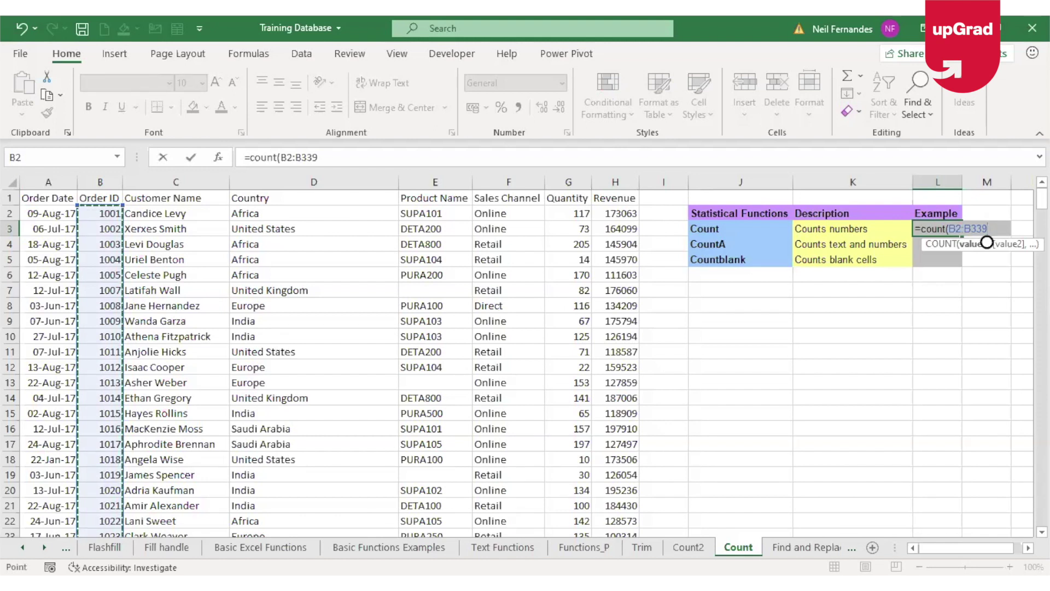
type(")")
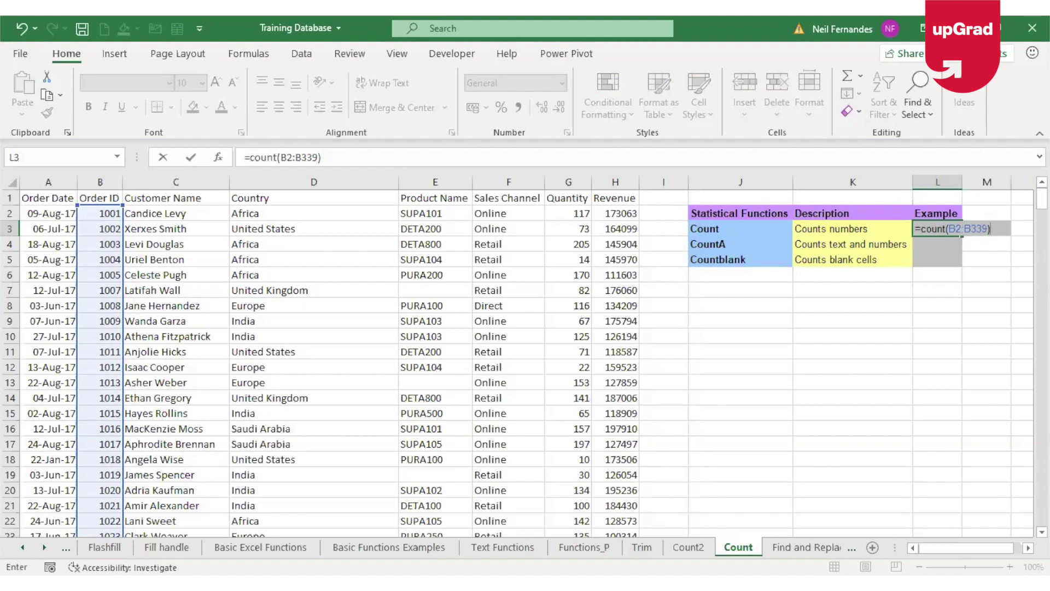
key("Return")
key("Up")
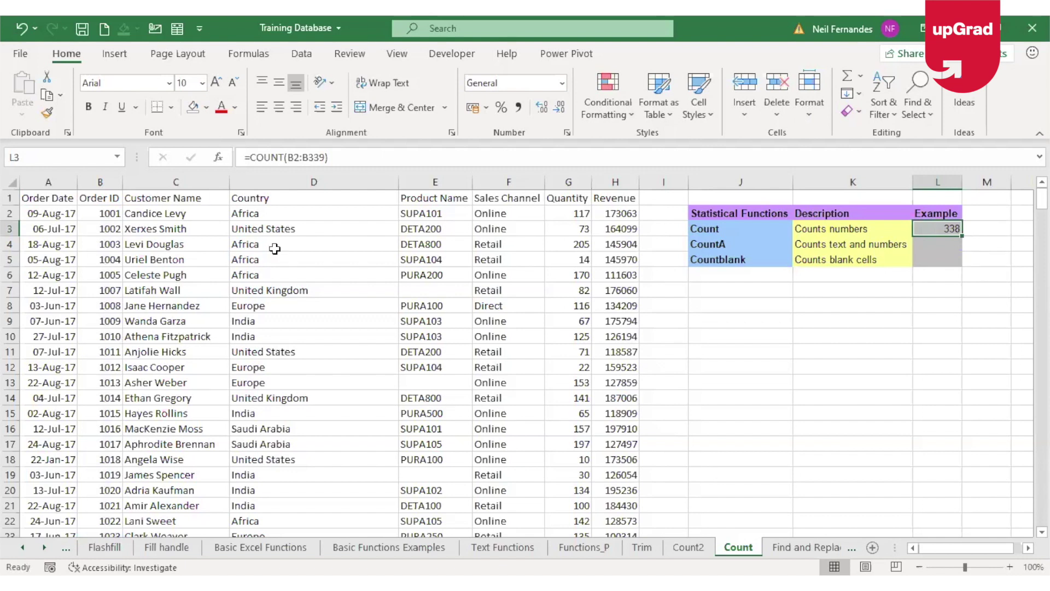
key("Down")
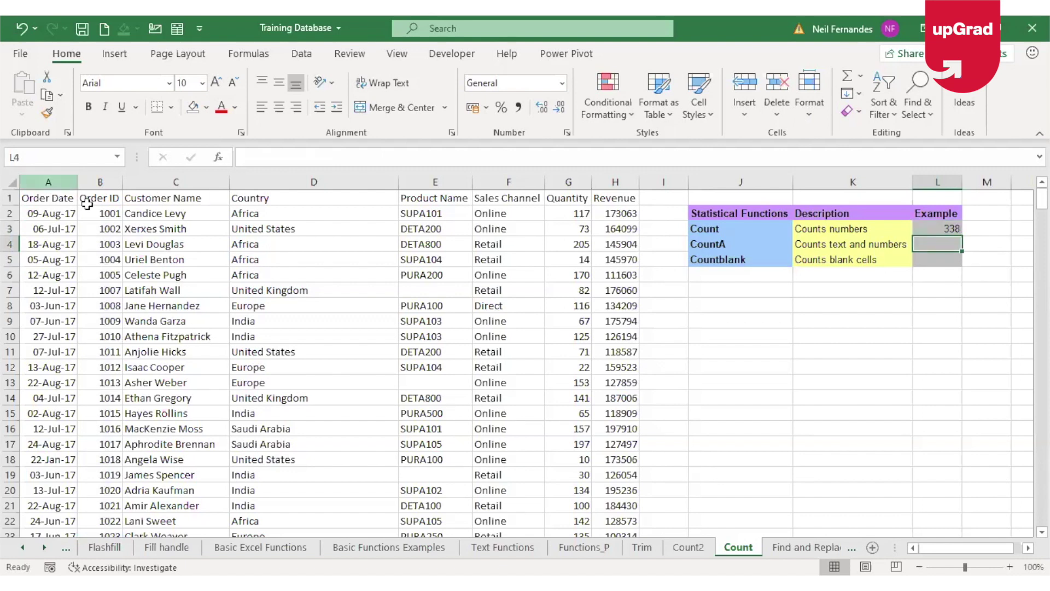
Review L3's COUNT formula and inspect the stored values in the Order Date column.
left_click(939, 229)
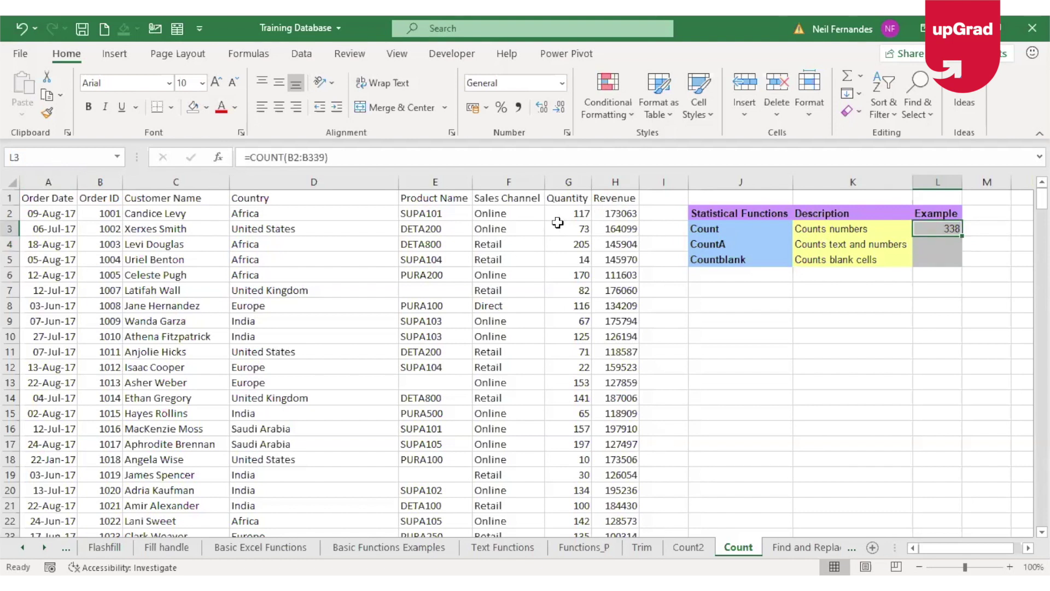
left_click(37, 176)
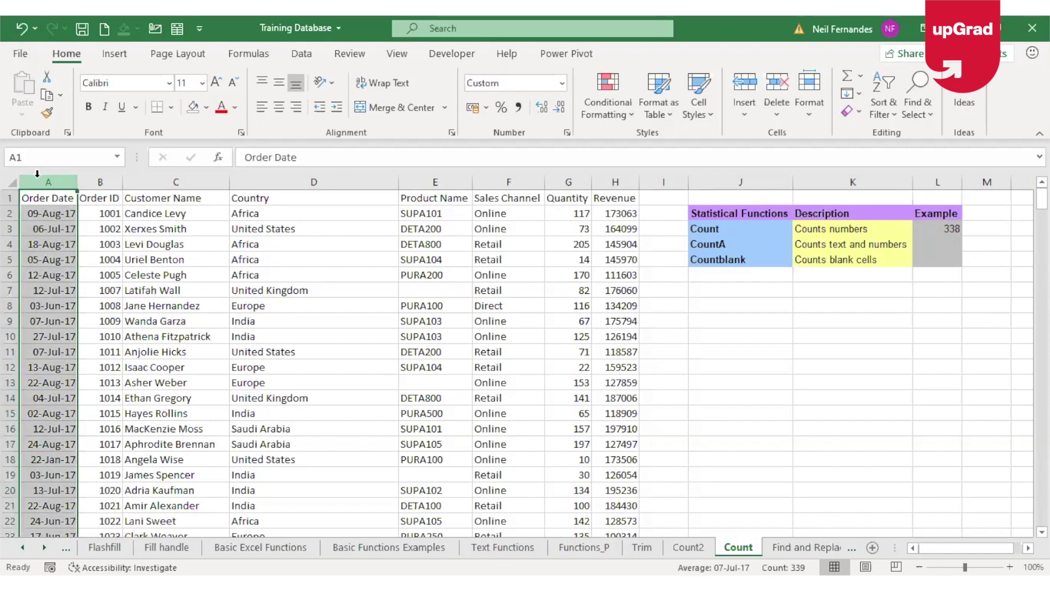
left_click(1000, 231)
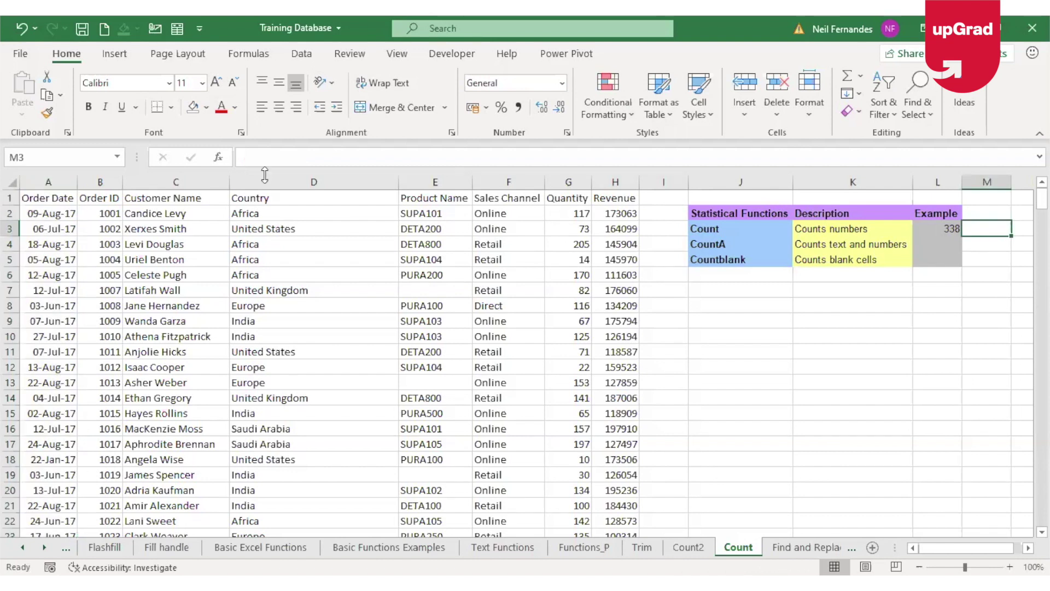
left_click(66, 213)
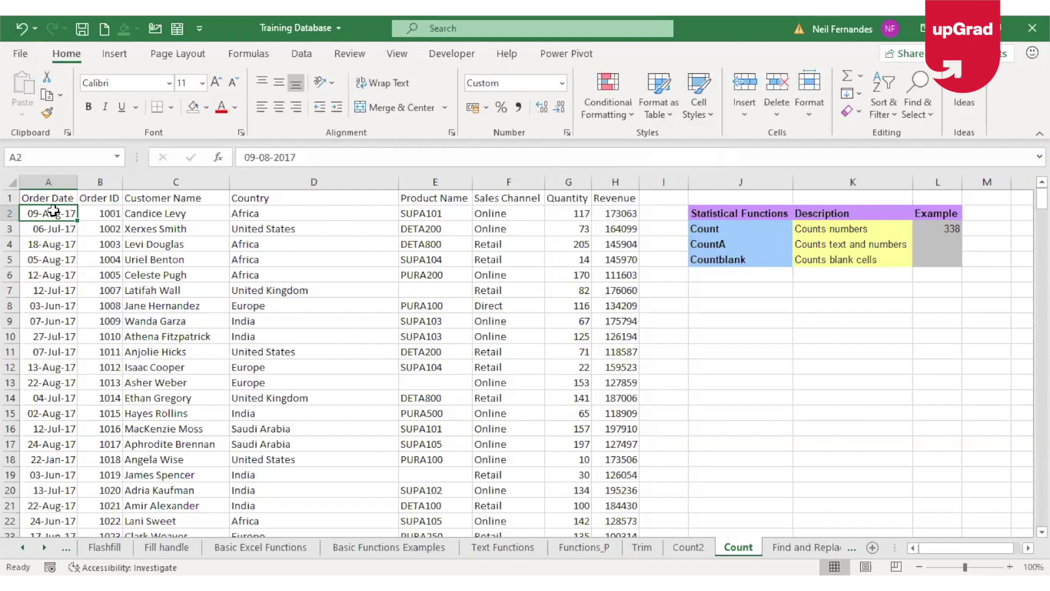
key("Right")
key("Right")
key("Right")
key("Right")
key("Right")
key("Right")
key("Right")
key("Right")
key("Right")
key("Right")
key("Right")
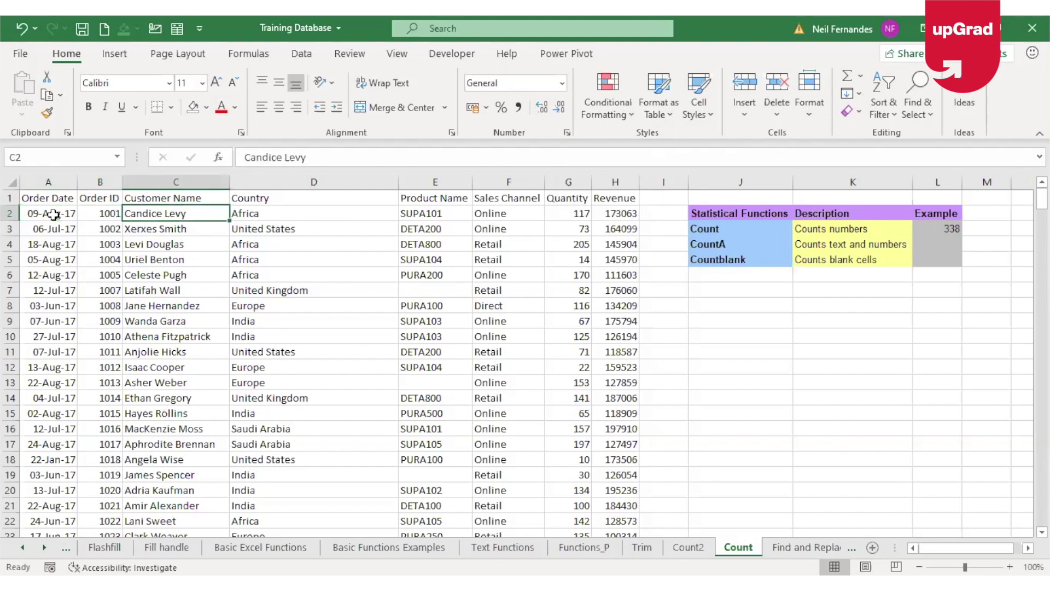
key("Right")
key("Down")
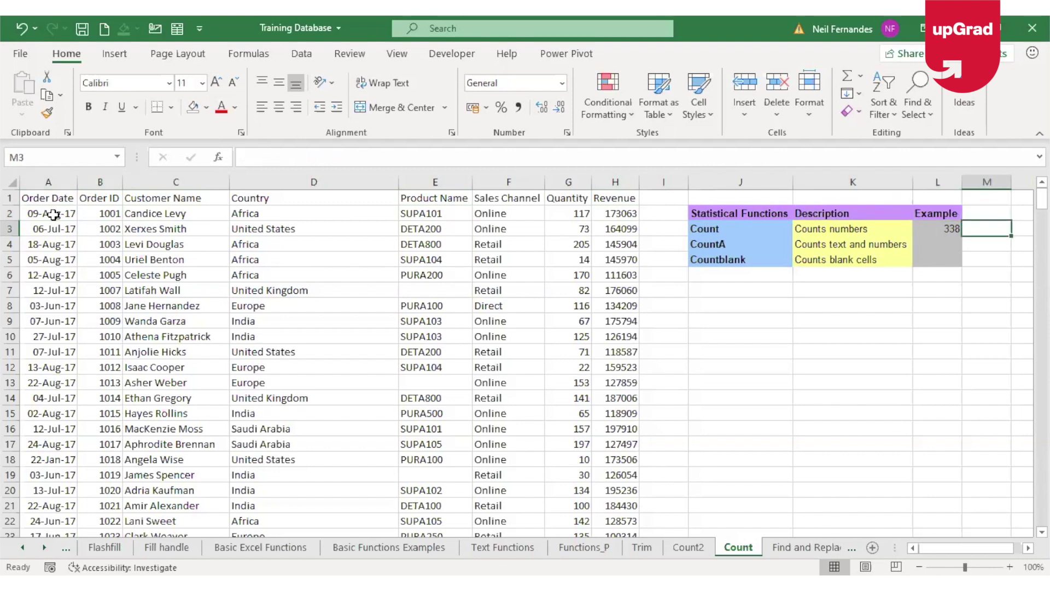
Enter =COUNT(A2:A339) in M3, counting the 338 order dates.
type("=c")
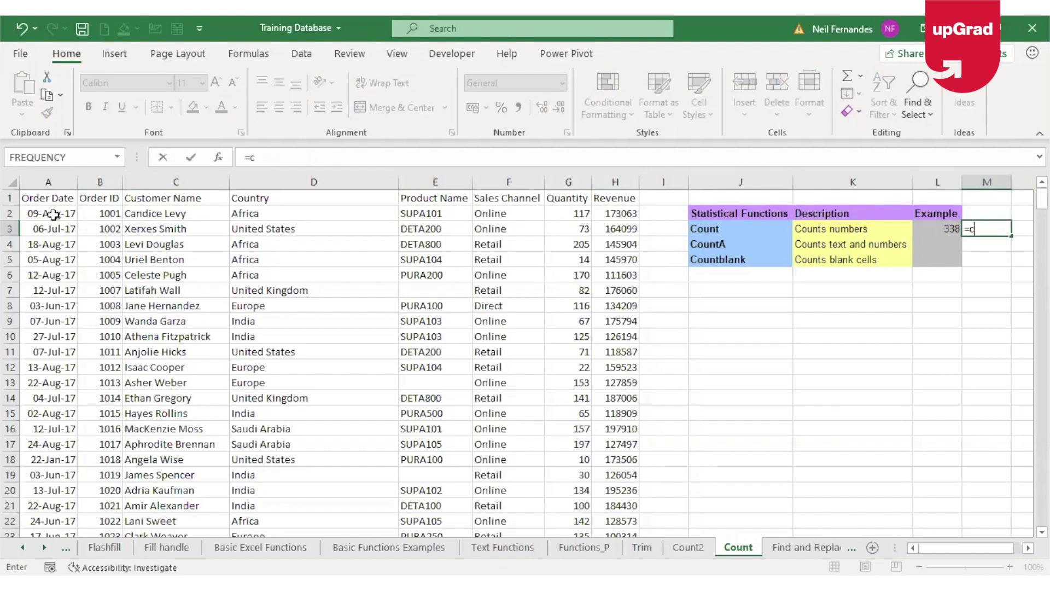
type("ount(")
left_click(33, 212)
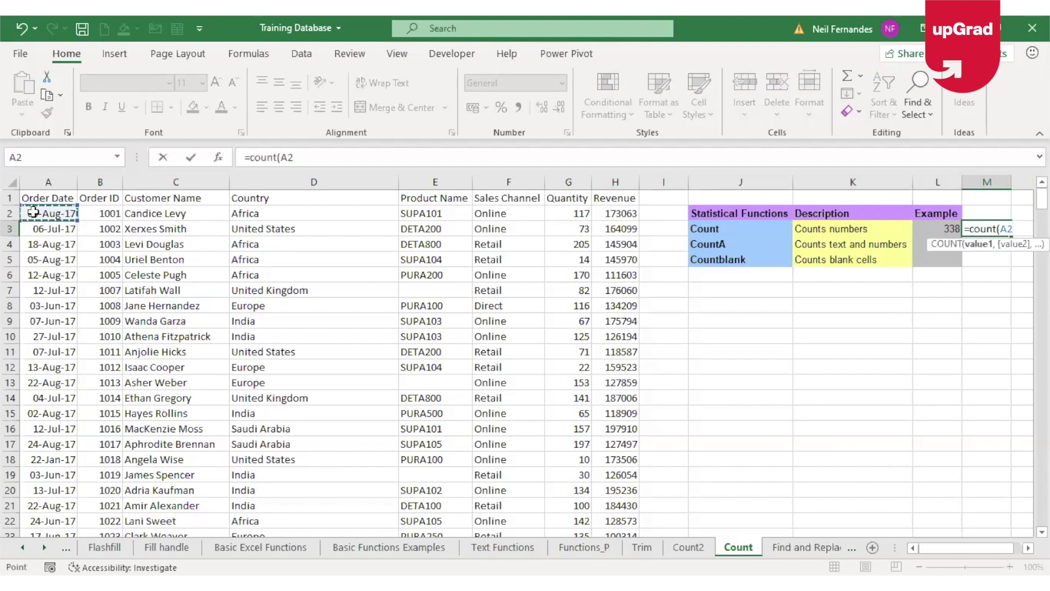
key("ctrl+shift+Down")
type(")")
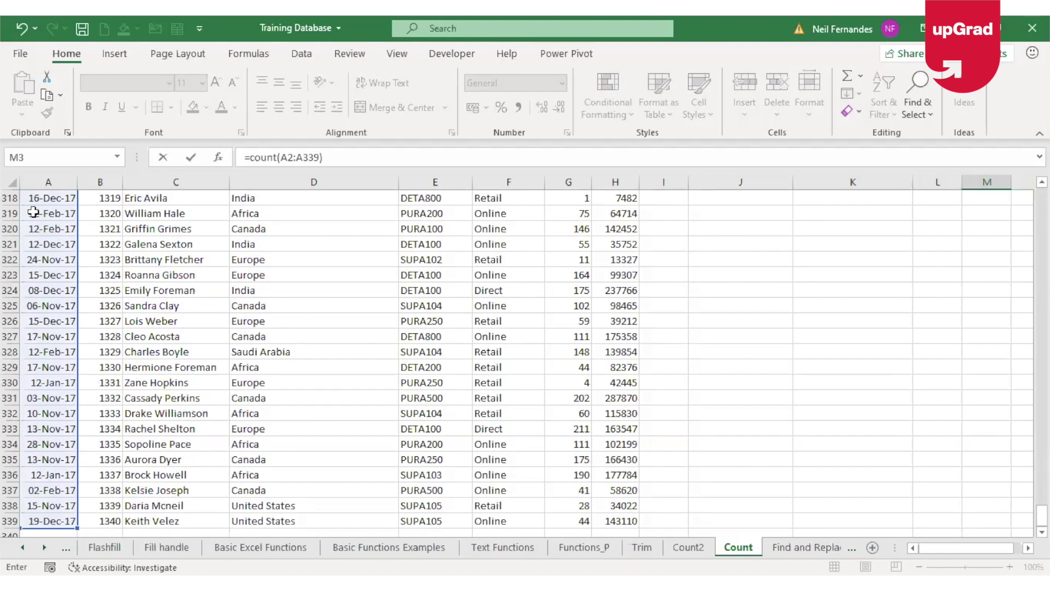
key("Up")
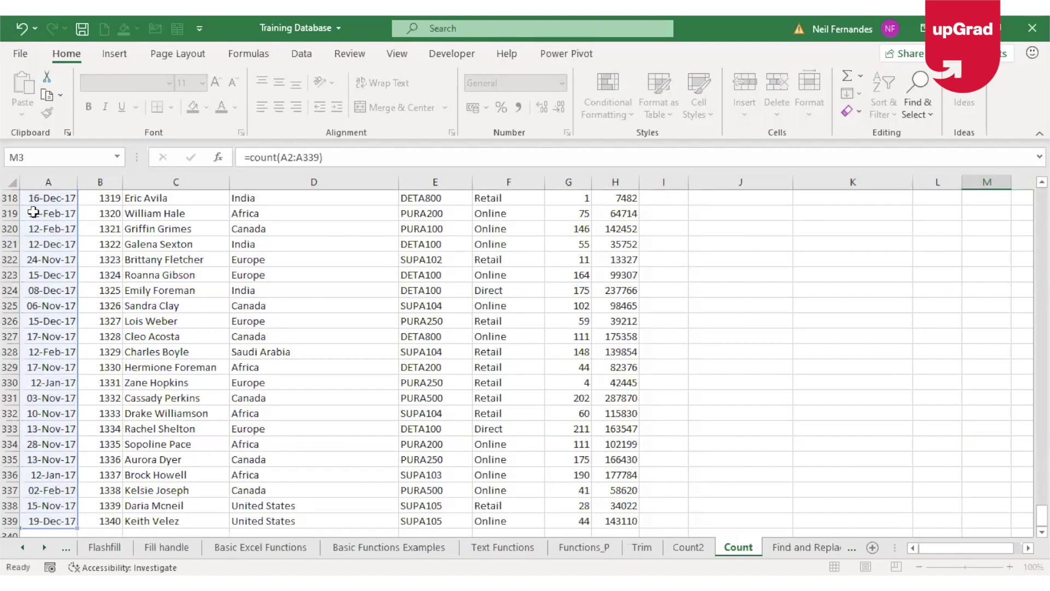
key("Down")
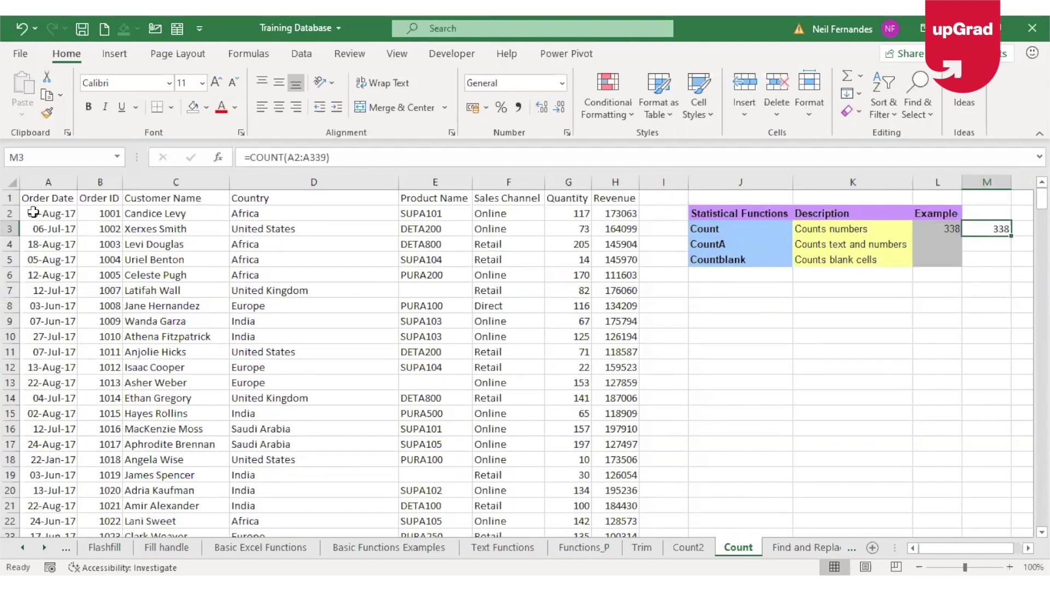
left_click(41, 212)
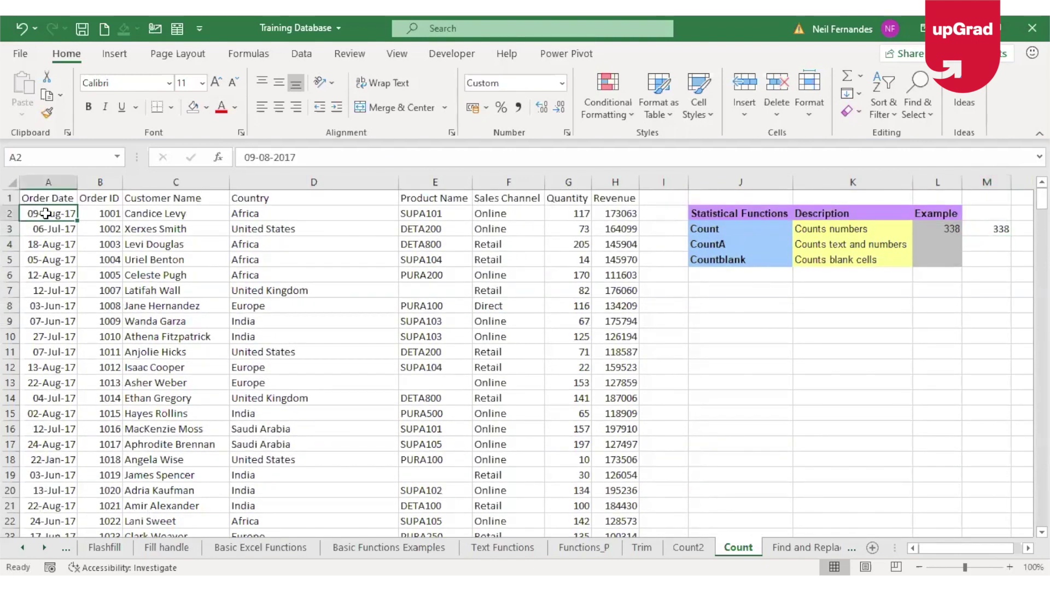
left_click(954, 241)
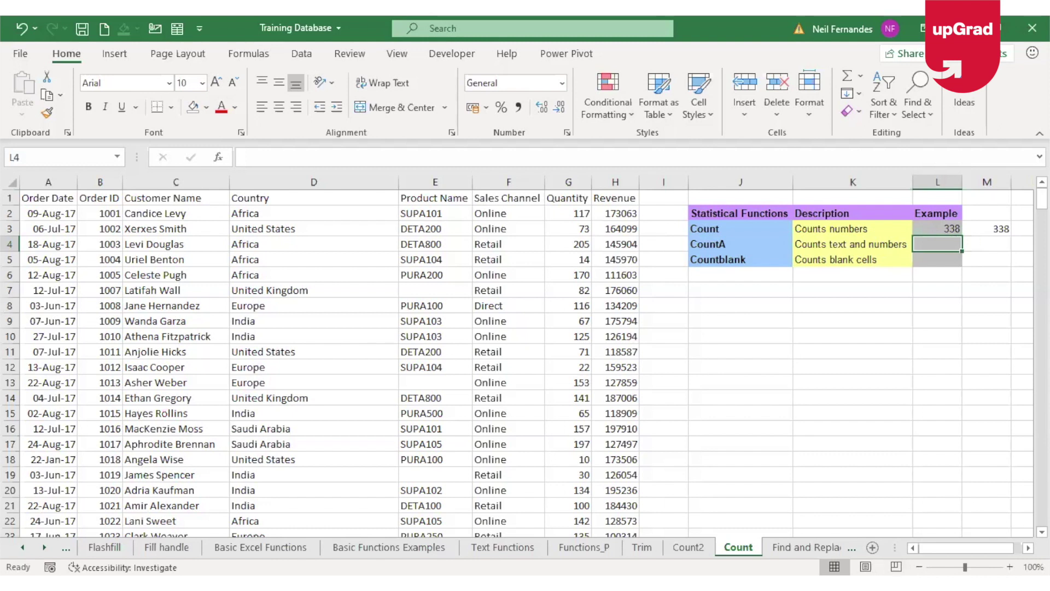
Switch to the Count2 sheet and look over its Dept and First Name headings.
left_click(690, 548)
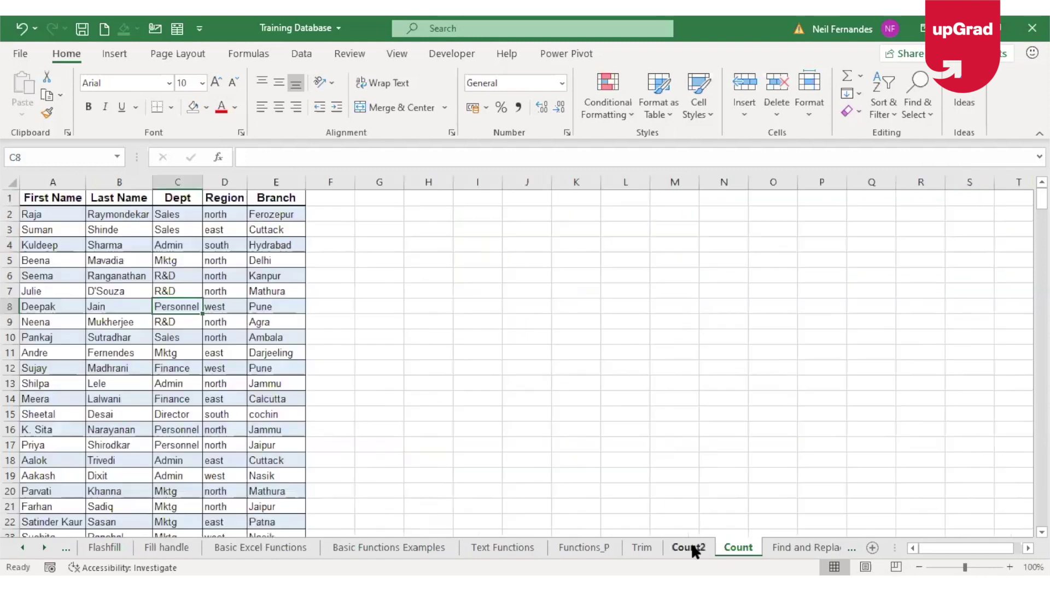
left_click(176, 199)
left_click(43, 196)
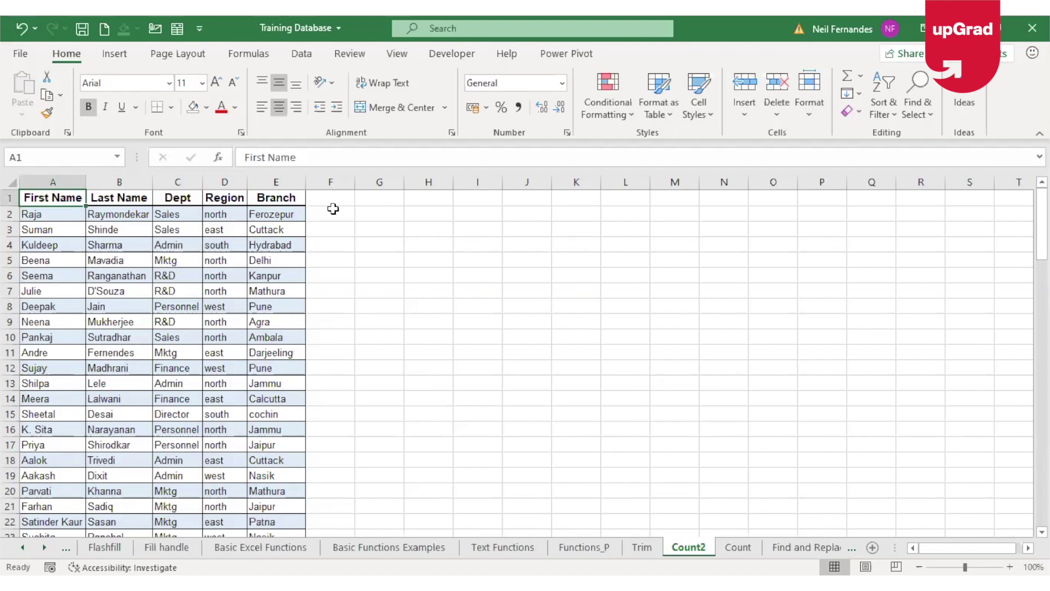
Enter 'Total No. Employees' in G2 and AutoFit column G to fit it.
left_click(388, 215)
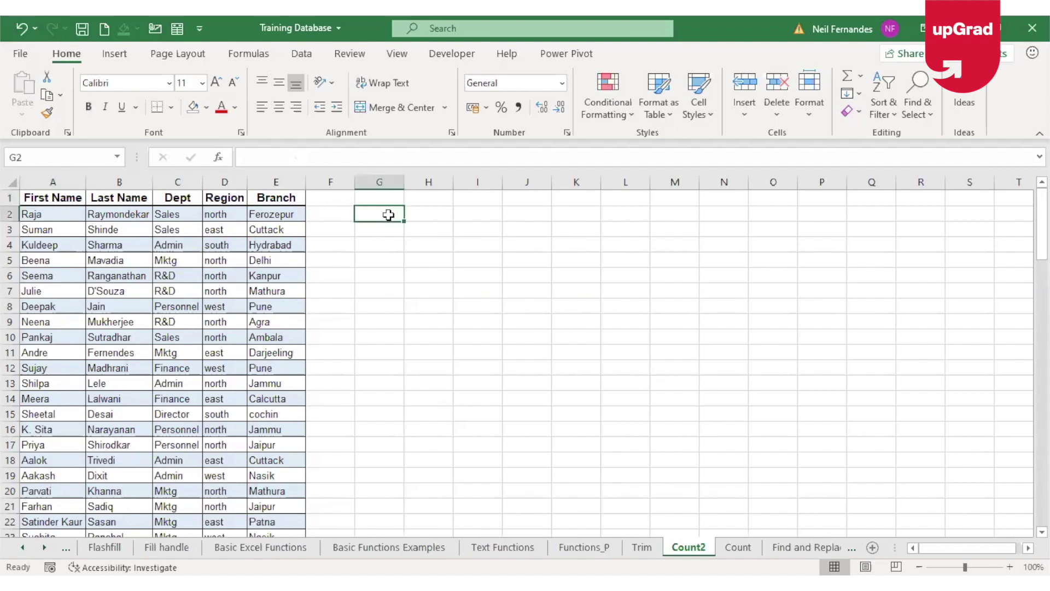
type("Total")
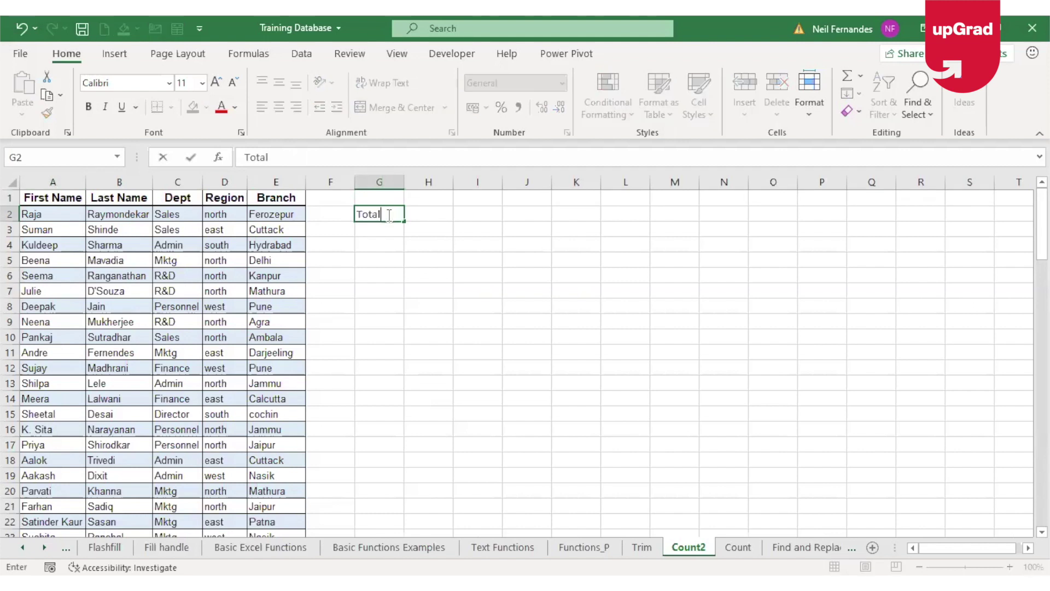
type(" No. Employees")
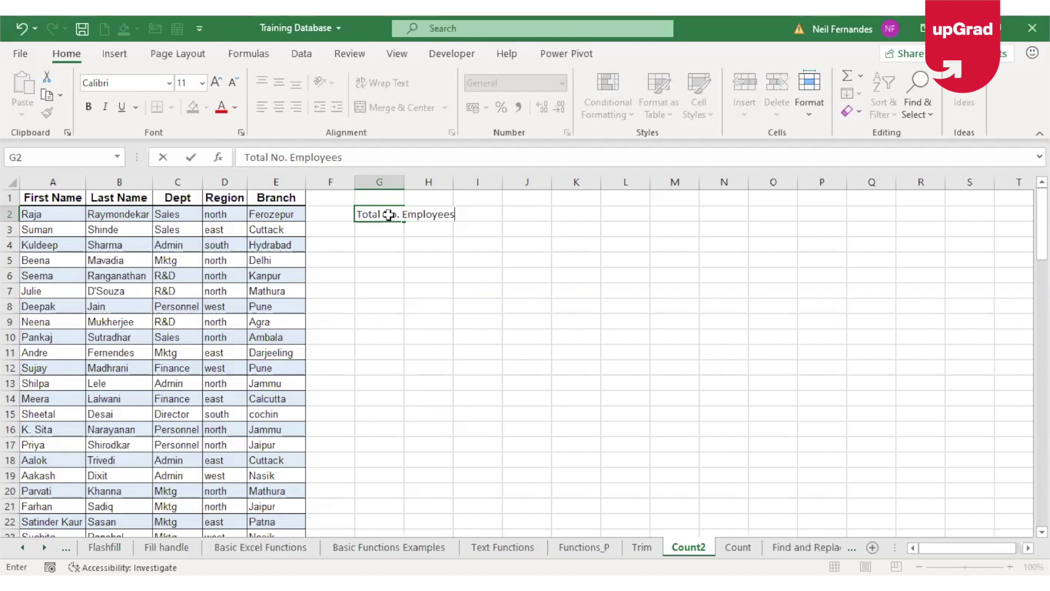
key("Return")
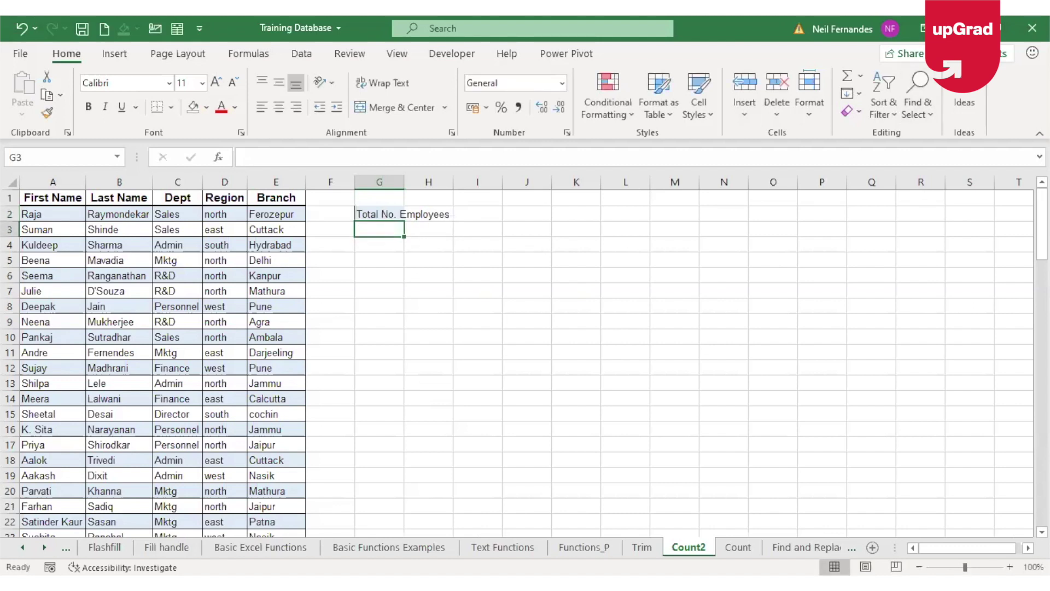
key("alt+h")
key("o")
key("i")
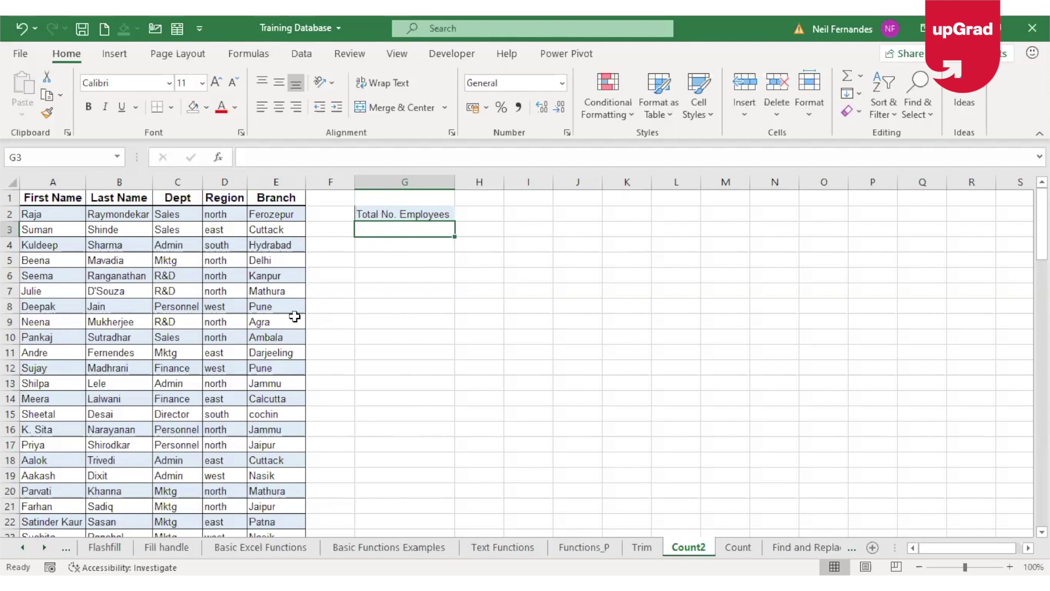
Enter =COUNTA(A2:A102) in G3 to count the 101 employee first names.
type("=")
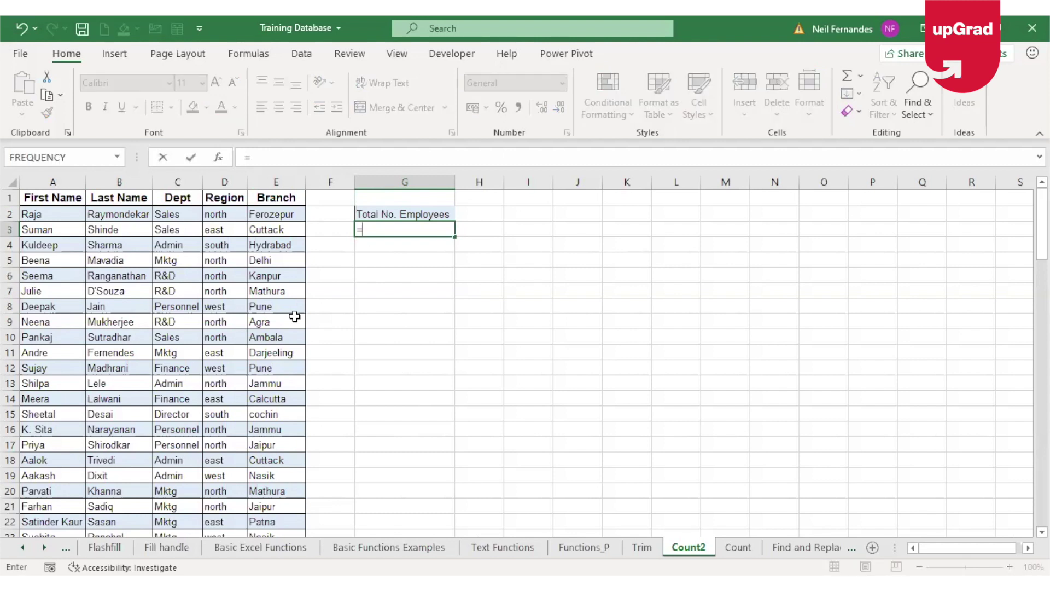
type("counta(")
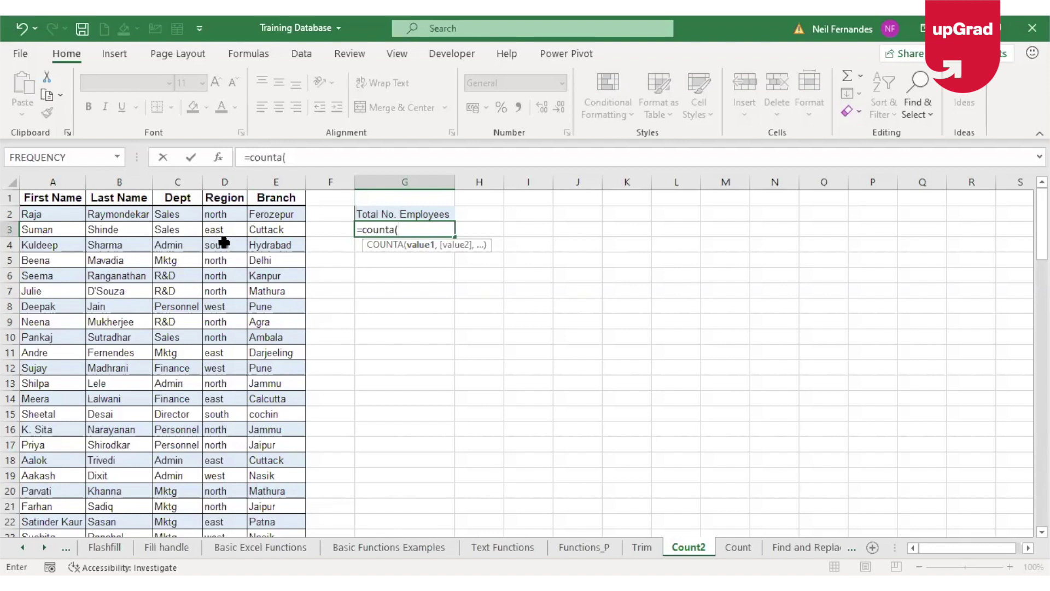
left_click(37, 213)
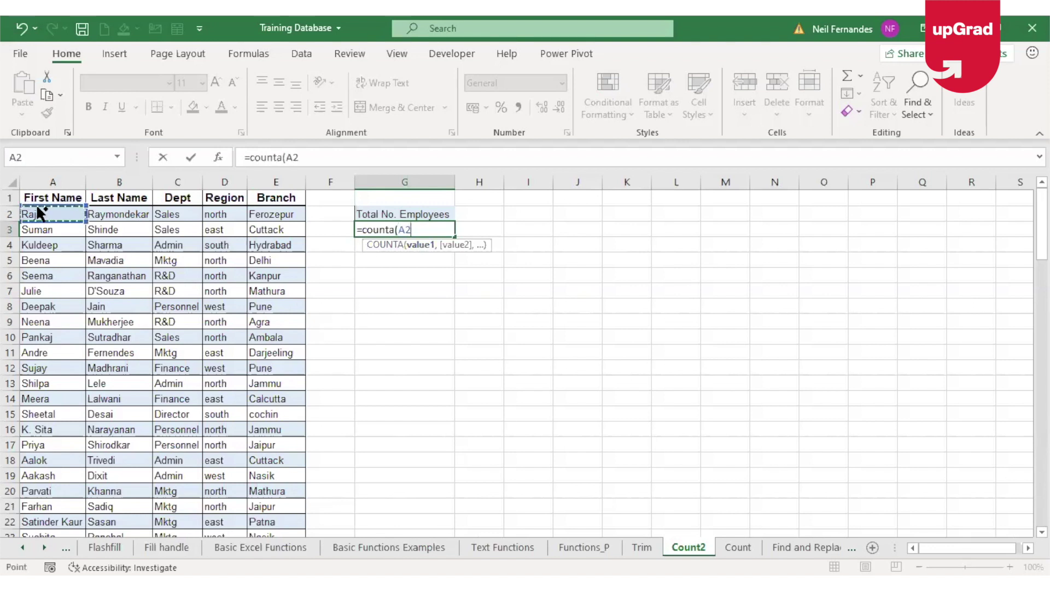
key("ctrl+shift+Down")
type(")")
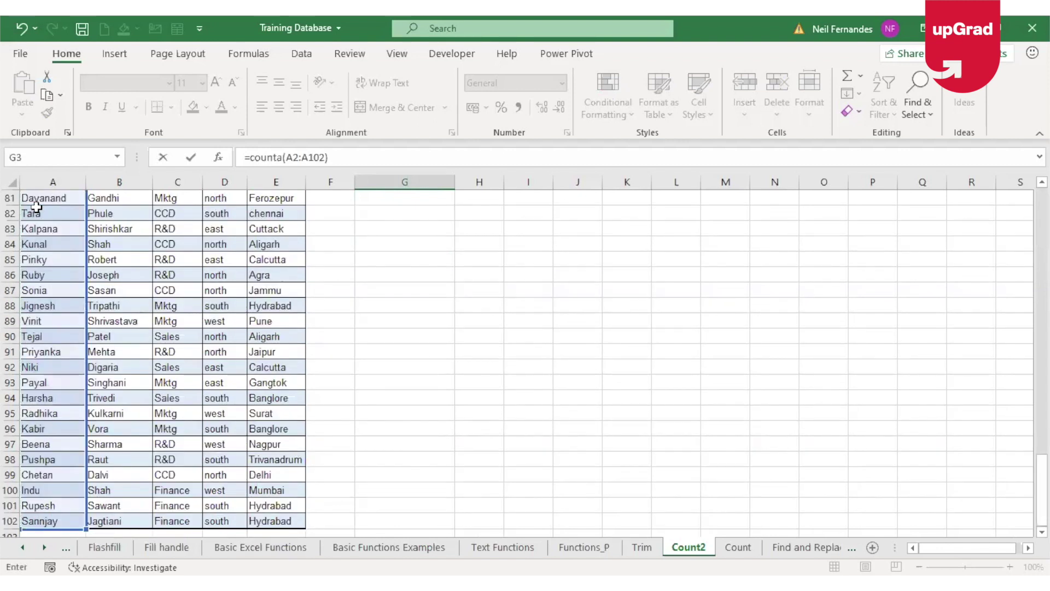
key("Return")
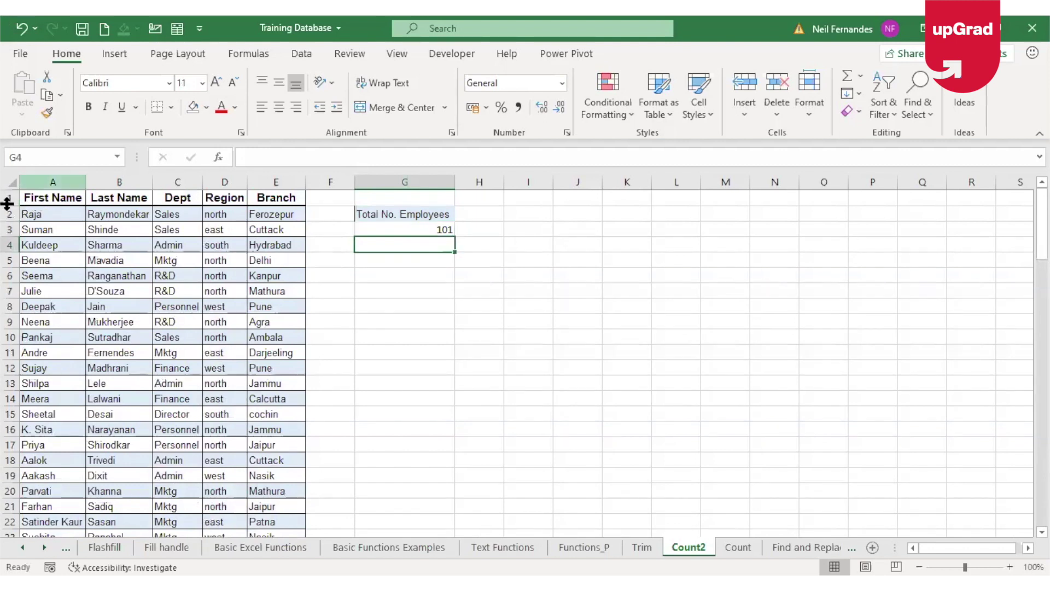
left_click(23, 213)
Enter =COUNT(A2:A102) in H3, which returns 0 for the text names.
left_click(495, 226)
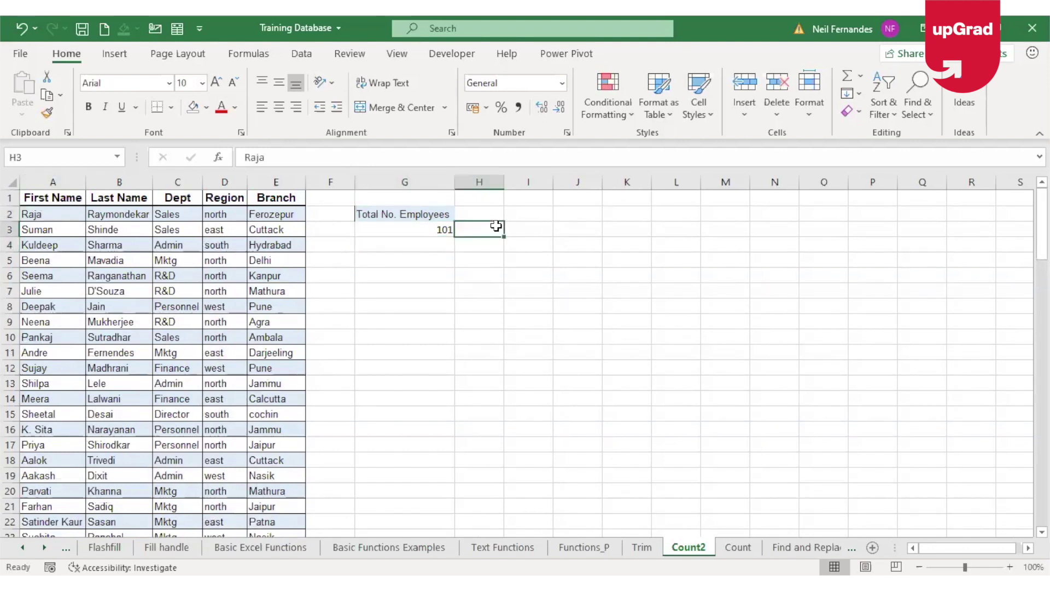
type("=")
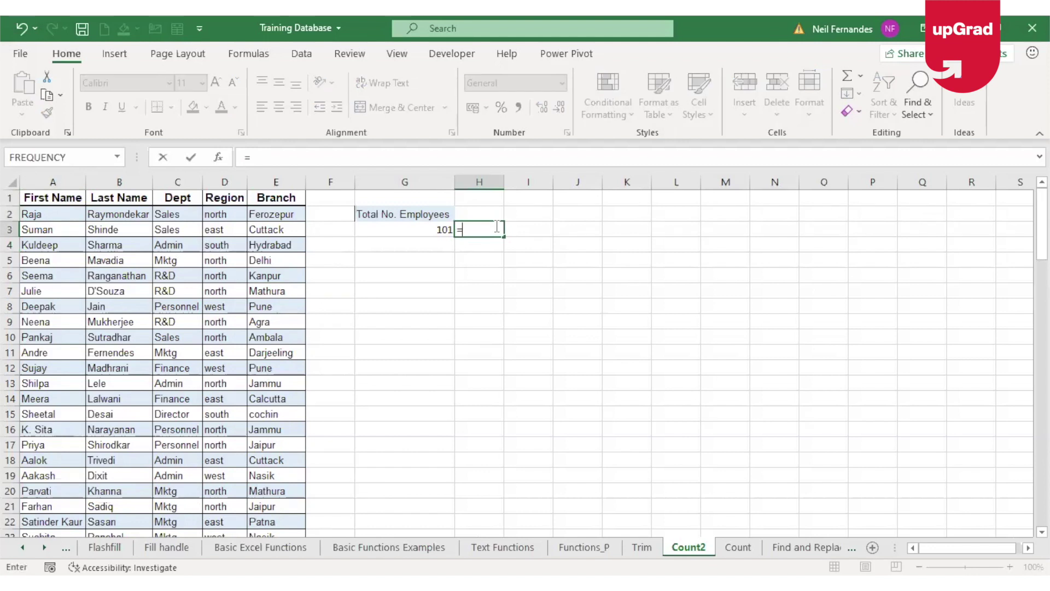
type("count(")
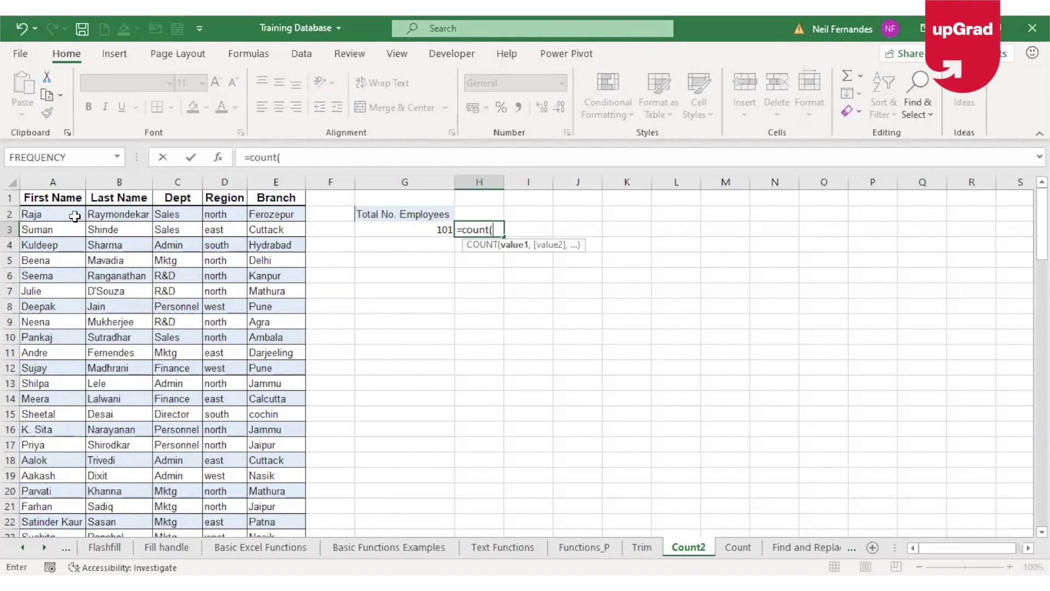
left_click(75, 212)
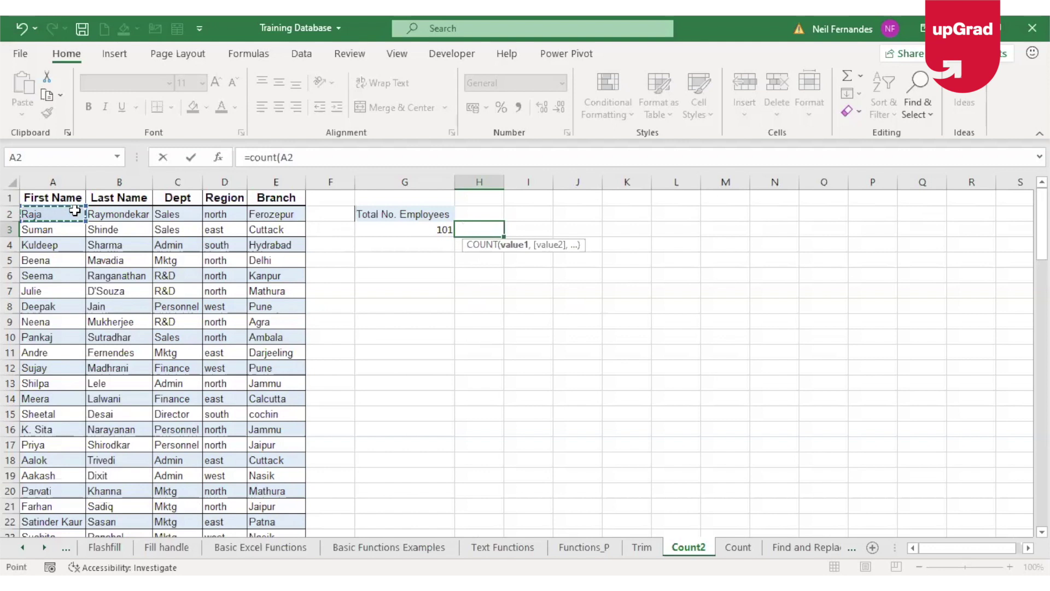
key("ctrl+shift+Down")
key("ctrl+Return")
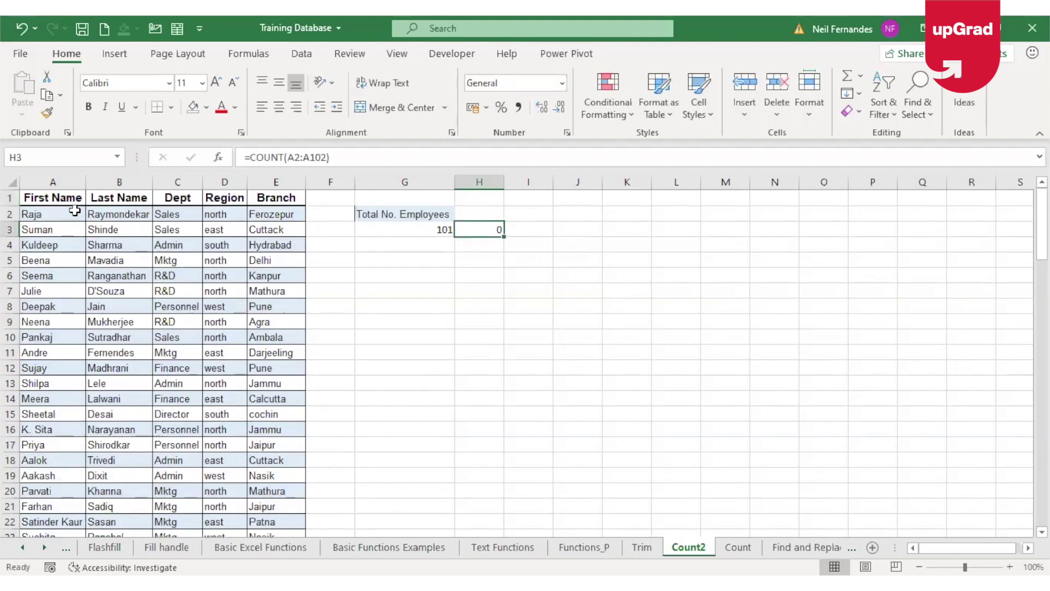
Test the count by putting 1 in A6 and 2 in A11, then undo and return to the Count sheet.
left_click(63, 272)
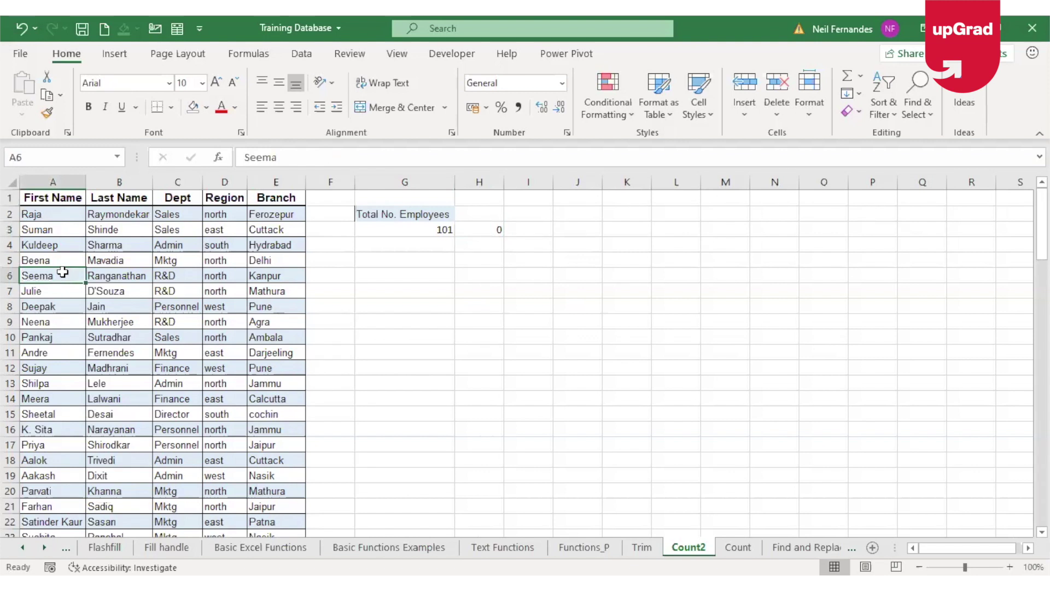
type("1")
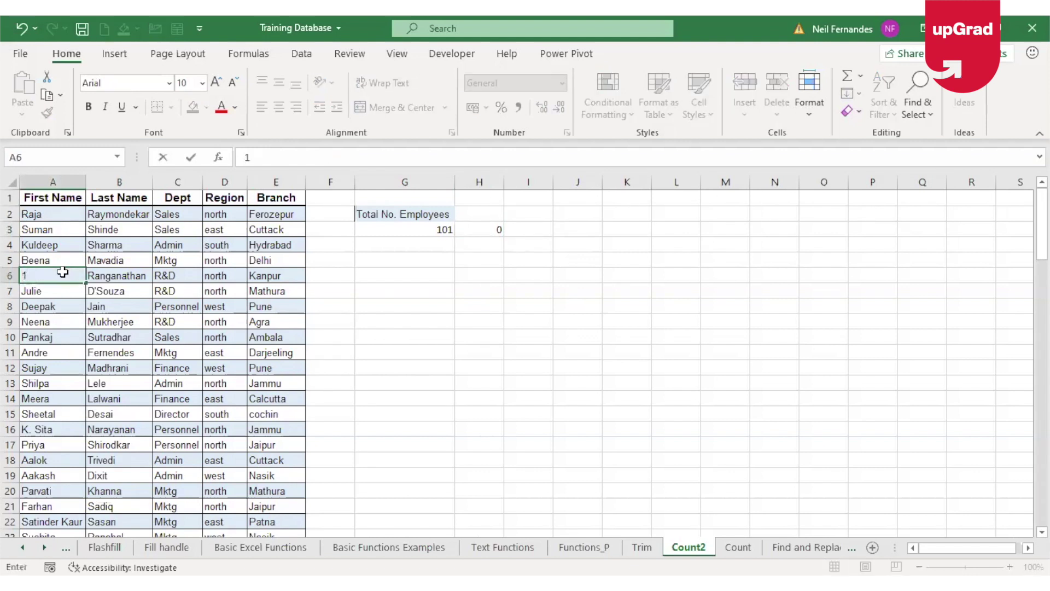
key("Return")
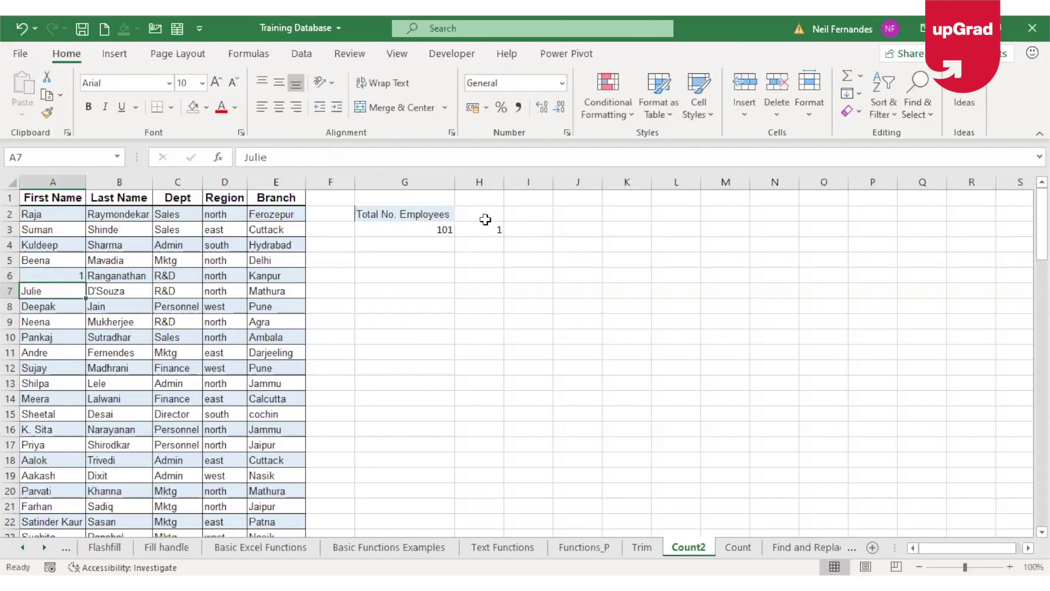
left_click(68, 356)
type("2")
key("Return")
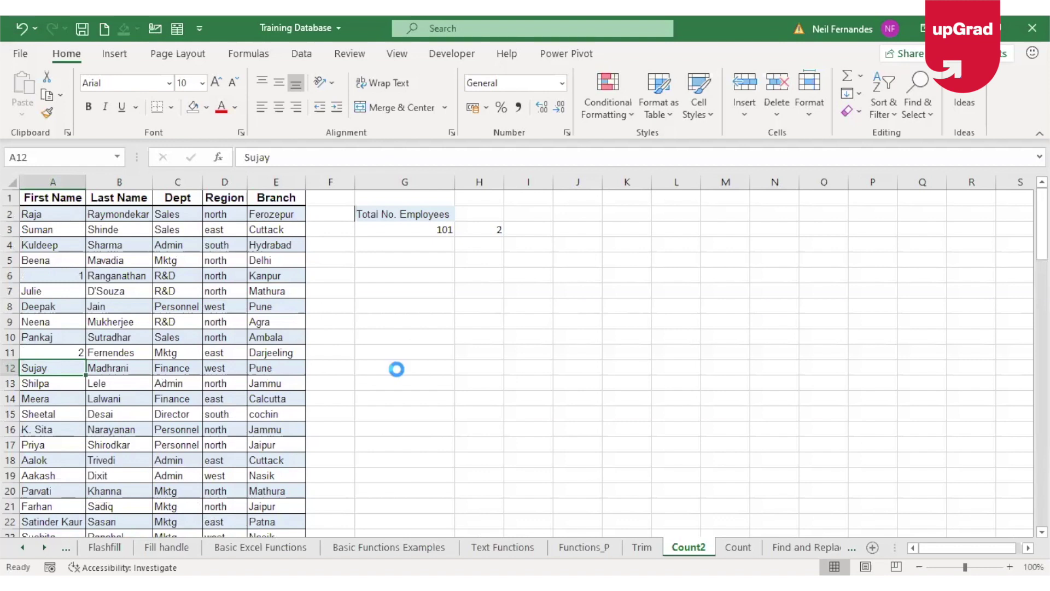
key("ctrl+z")
key("ctrl+z")
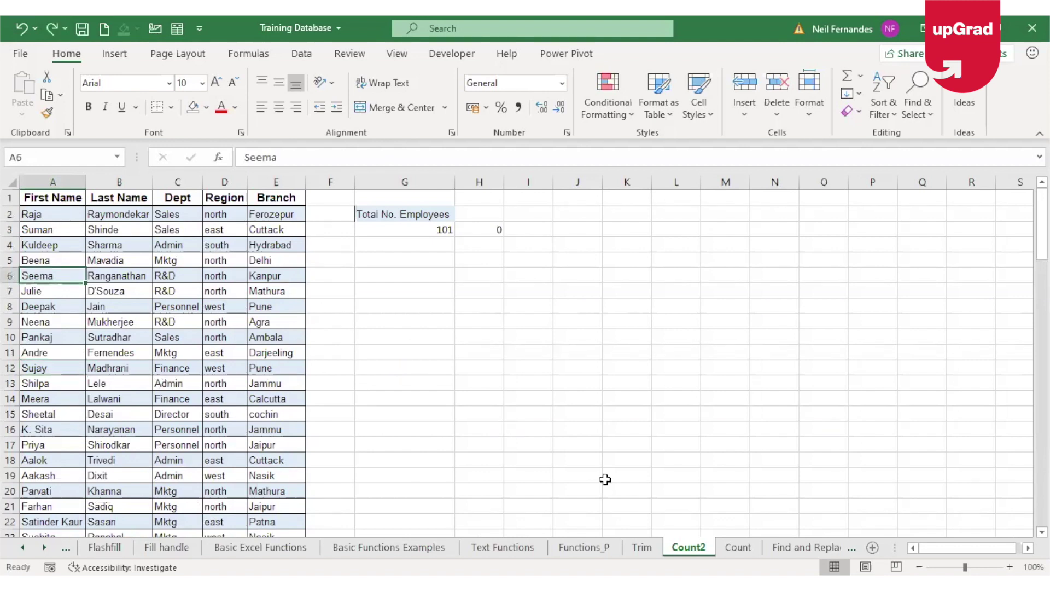
left_click(738, 547)
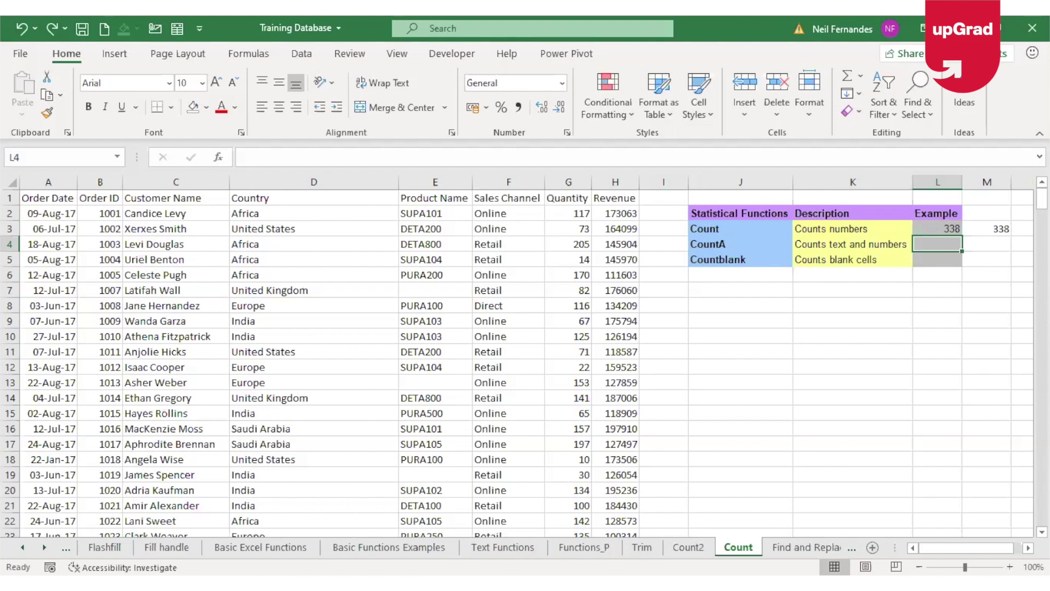
left_click(937, 259)
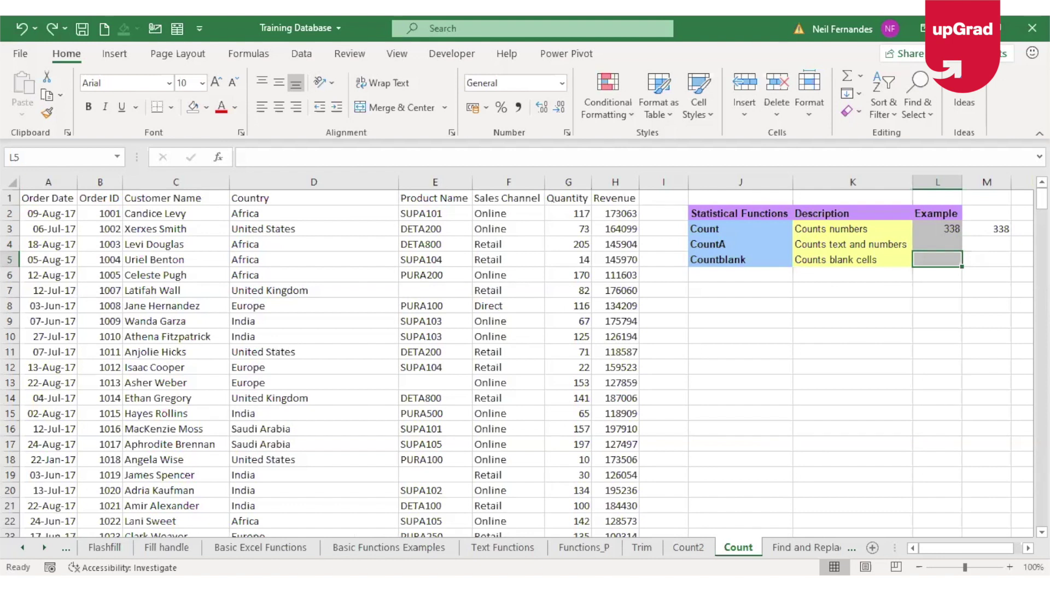
left_click(447, 289)
left_click(935, 260)
type("=")
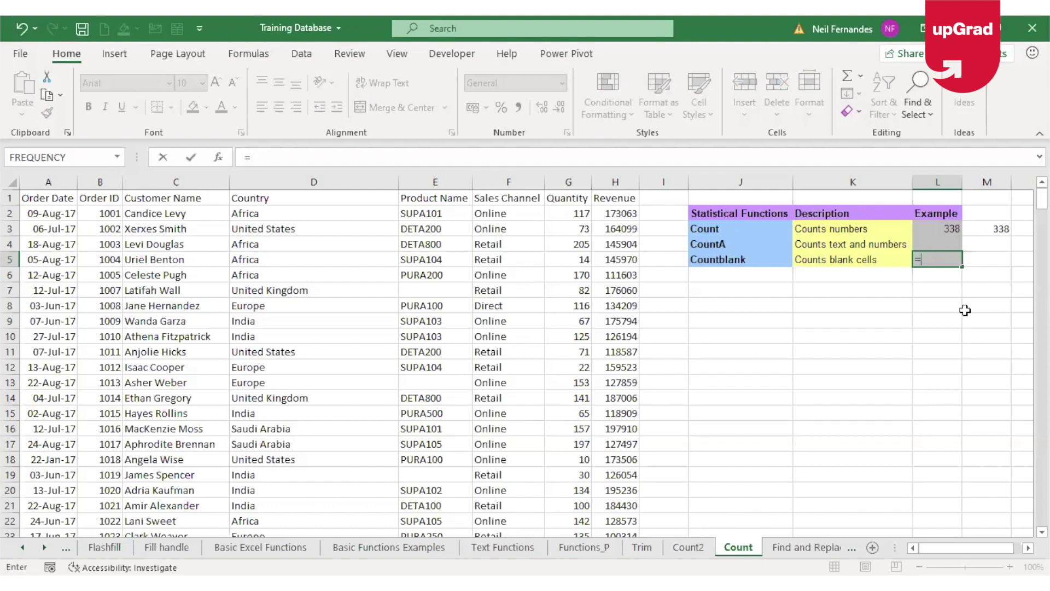
type("countblank")
key("Tab")
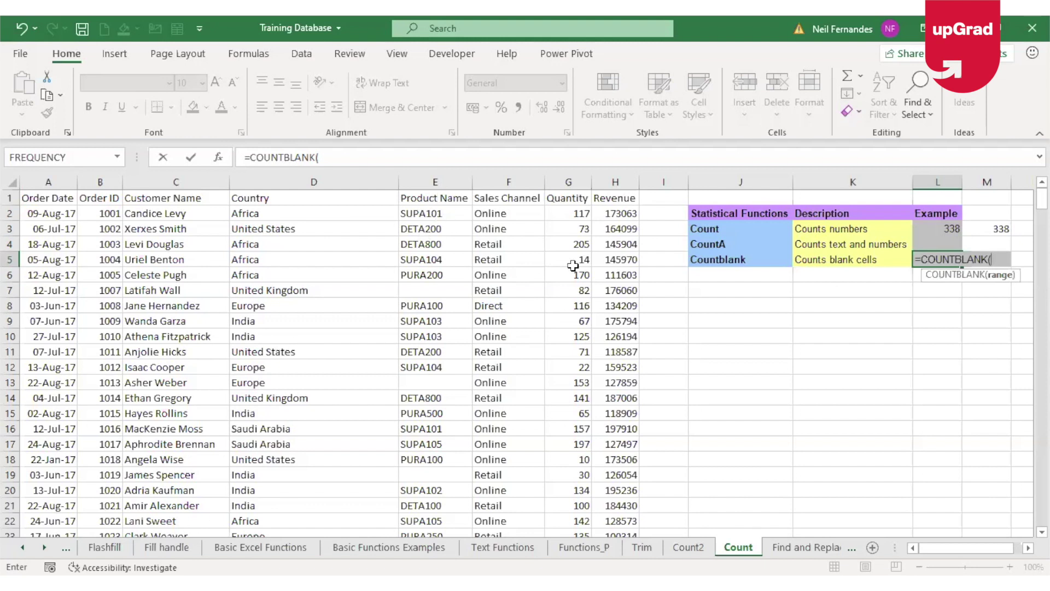
key("Escape")
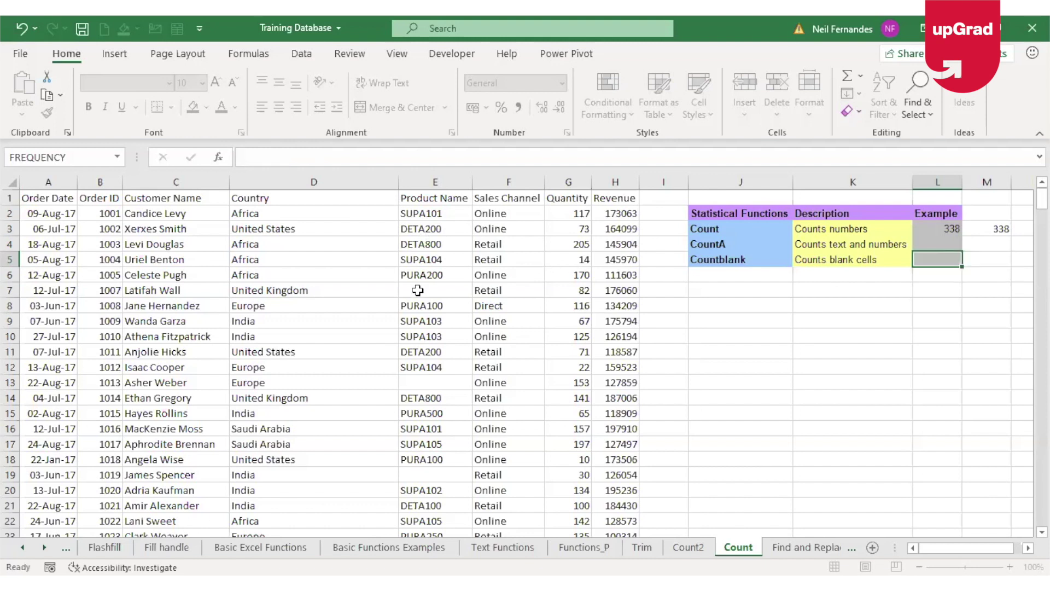
left_click(418, 290)
key("Down")
key("Down")
key("Down")
key("Down")
key("Down")
key("Down")
key("Down")
key("Down")
key("Down")
key("Down")
key("Down")
key("Down")
key("Down")
key("Down")
key("Down")
key("Down")
key("Down")
key("Down")
key("Down")
key("Down")
key("Down")
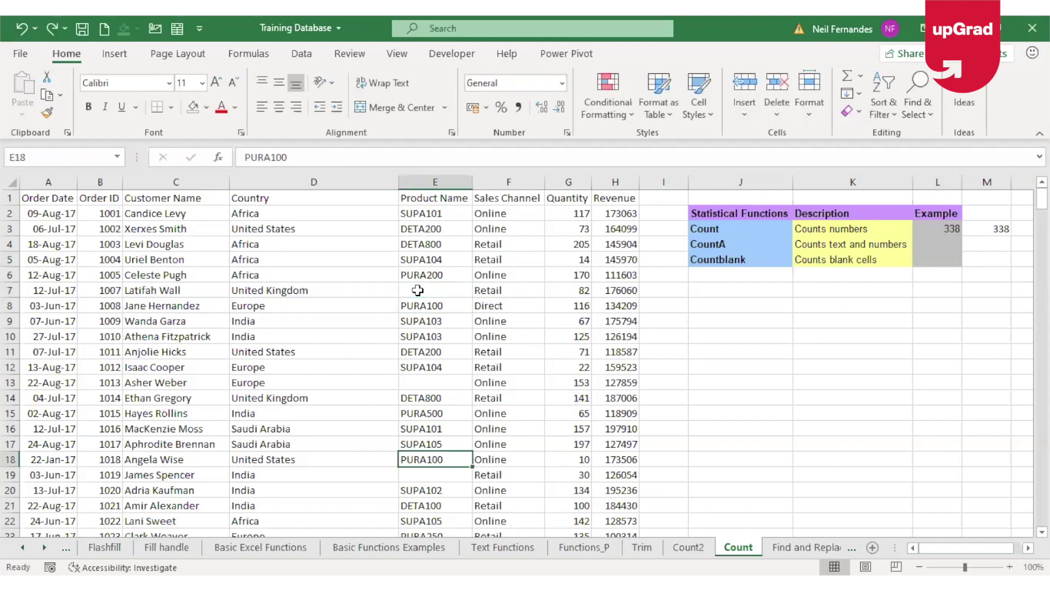
key("Up")
key("Up")
key("Up")
key("Up")
key("Up")
key("Up")
key("Up")
key("Up")
key("Up")
key("Up")
key("Up")
key("Up")
key("Up")
key("Up")
key("Up")
key("Up")
key("Up")
key("Up")
key("Up")
key("Up")
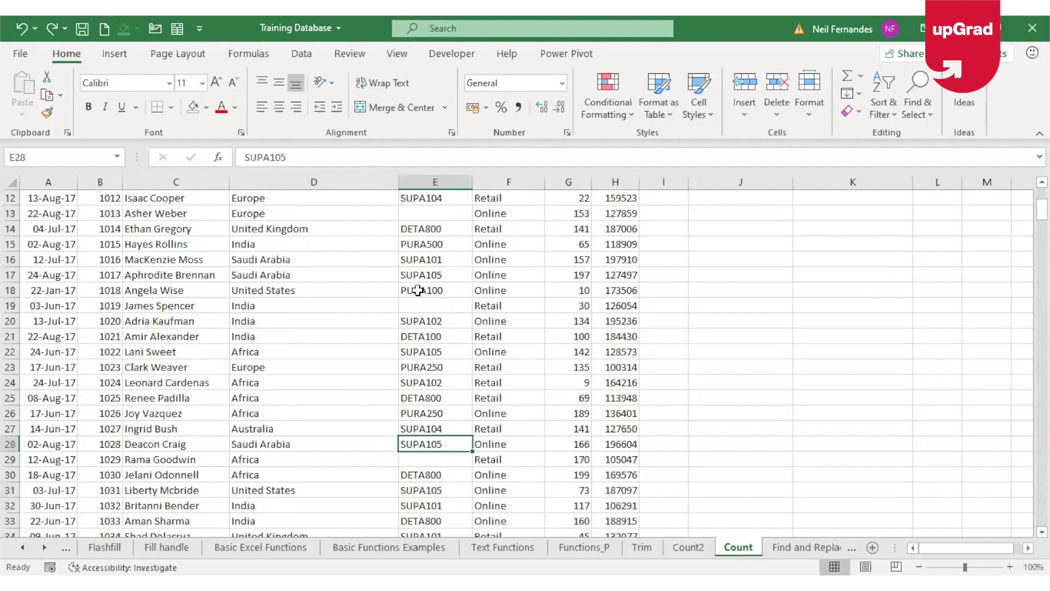
key("Up")
key("Up")
key("Up")
key("Up")
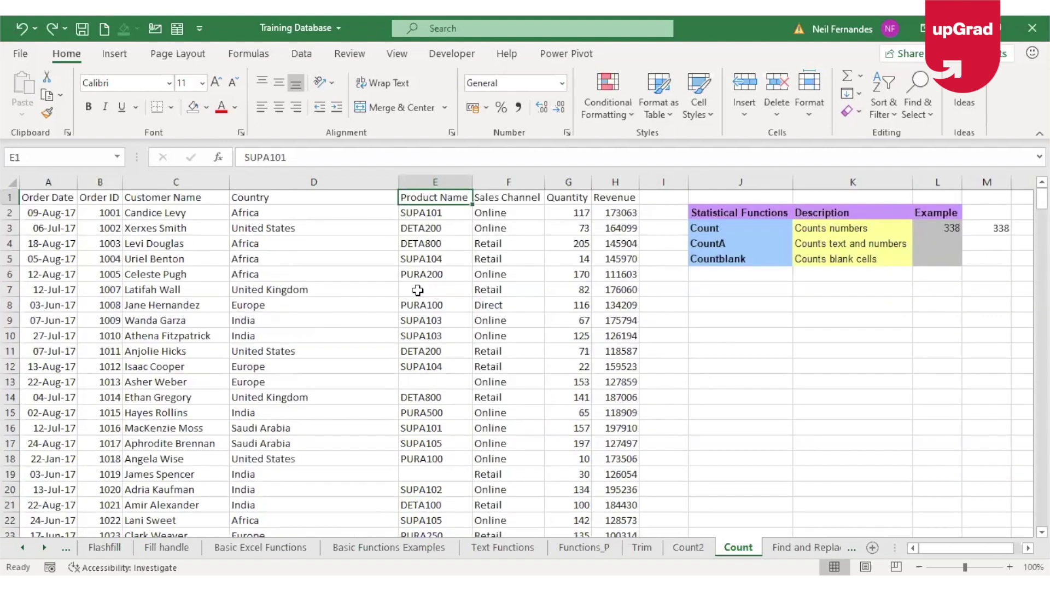
Start a COUNTBLANK formula in L5 and try selecting the Product Name range in column E.
left_click(935, 256)
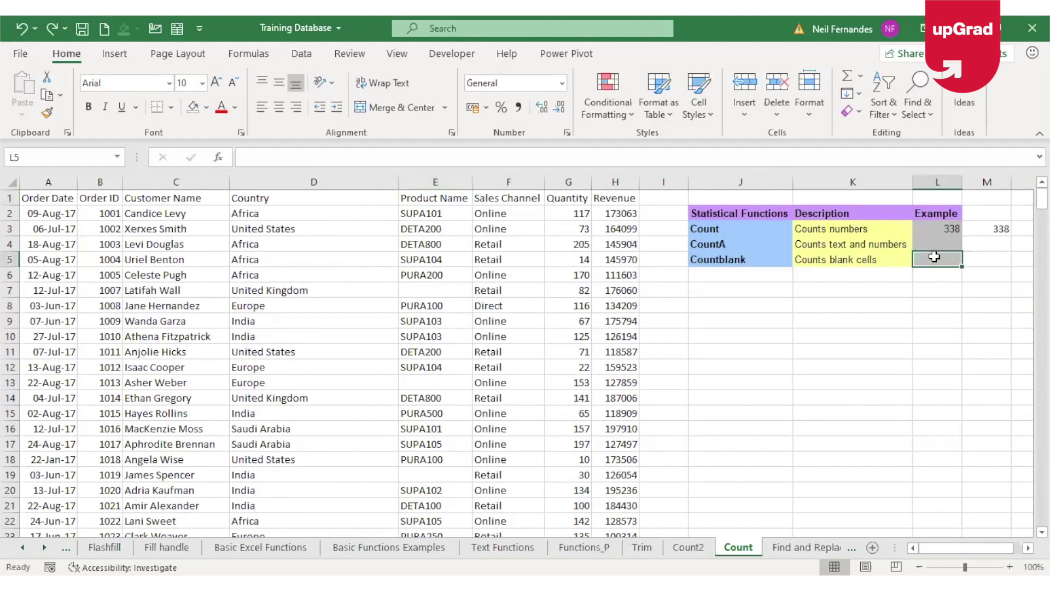
type("=")
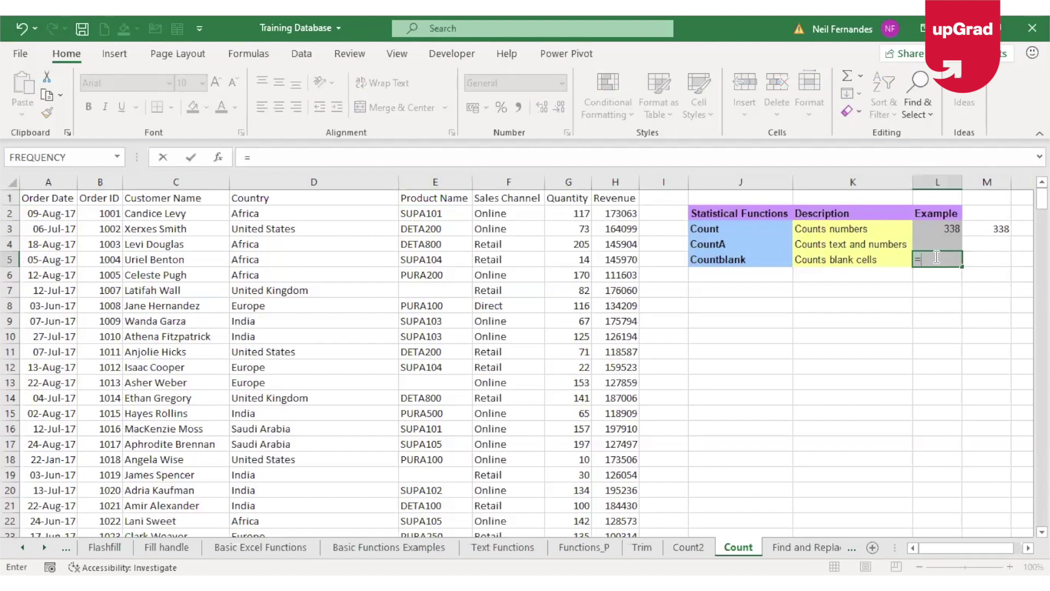
type("countblank")
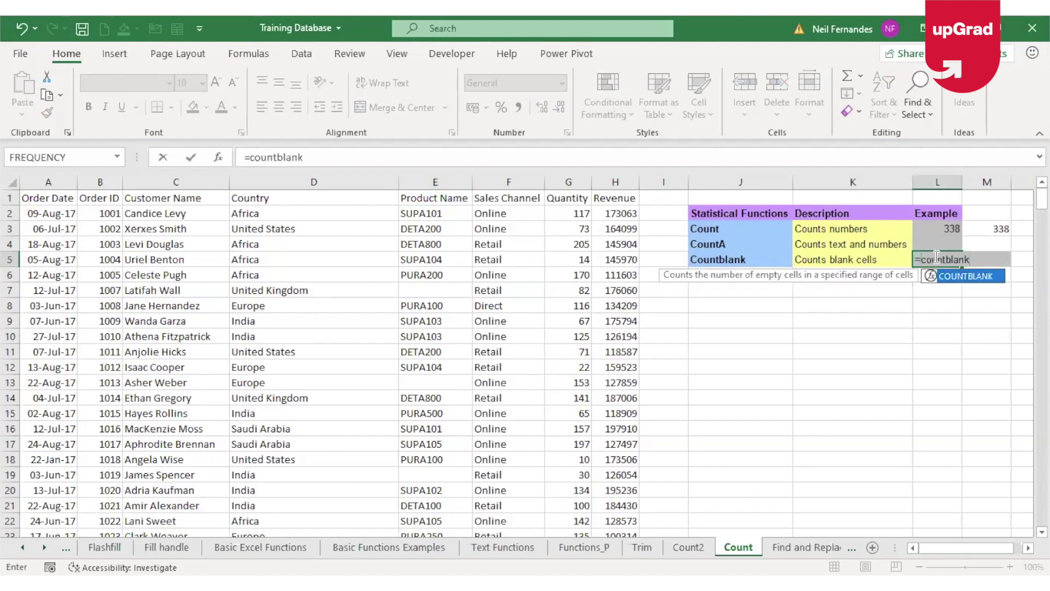
key("Tab")
left_click(438, 212)
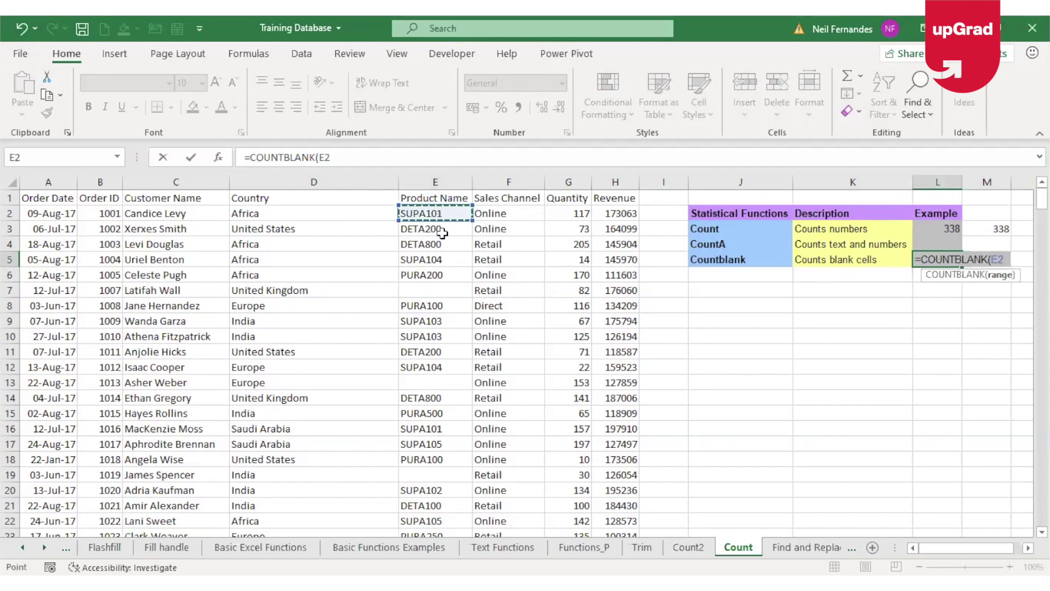
scroll(451, 486, "down", 18)
left_click(451, 486)
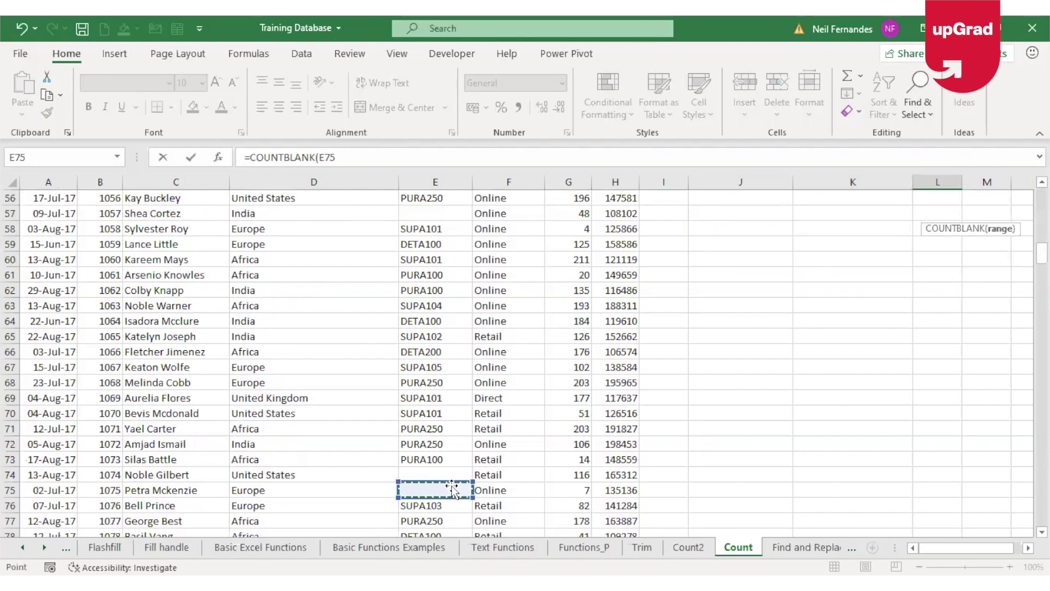
key("Right")
key("ctrl+Up")
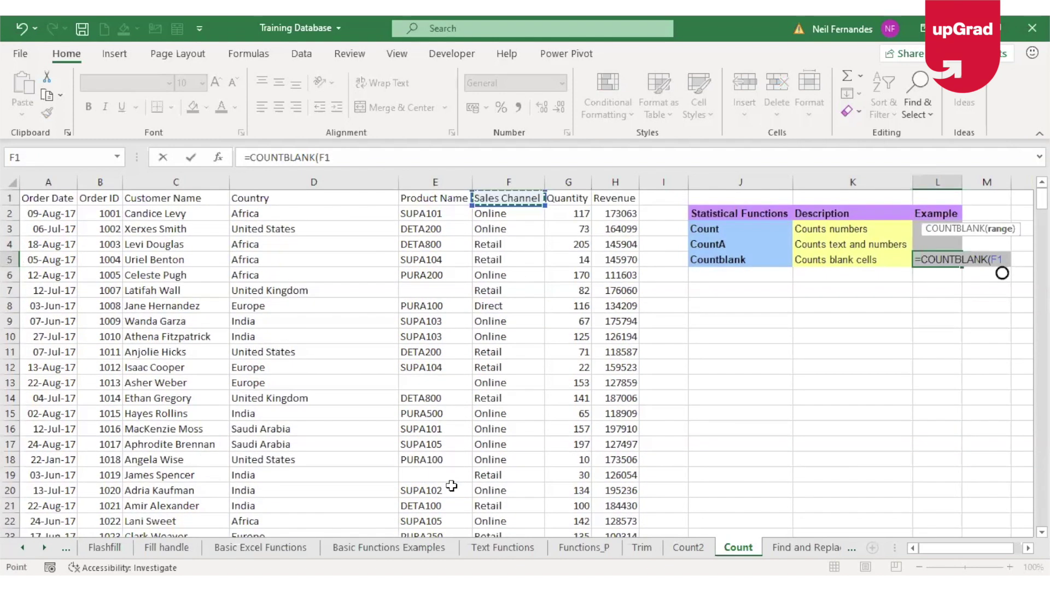
key("Left")
key("Down")
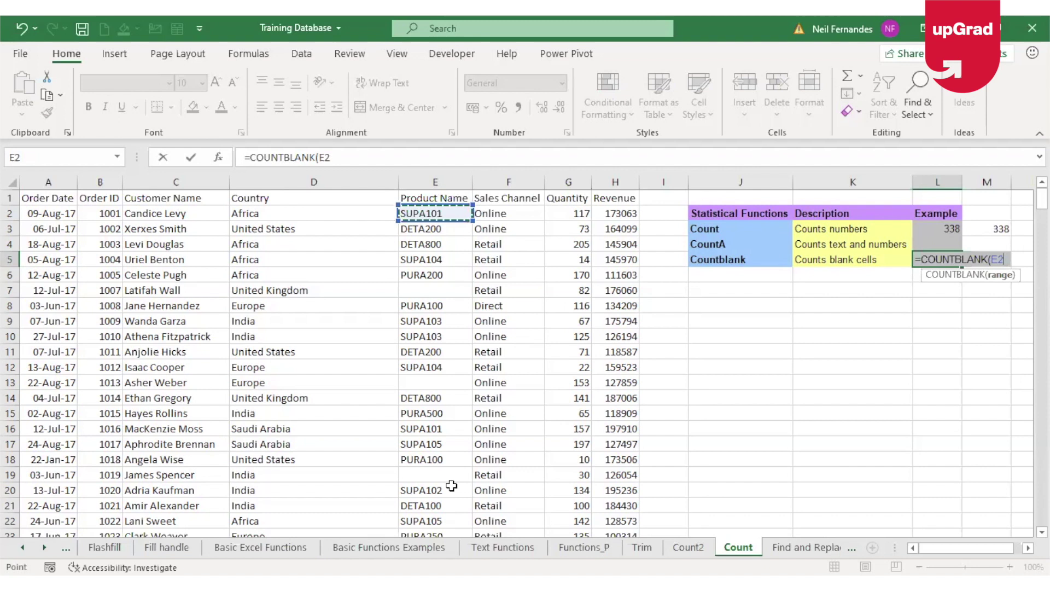
key("ctrl+shift+Down")
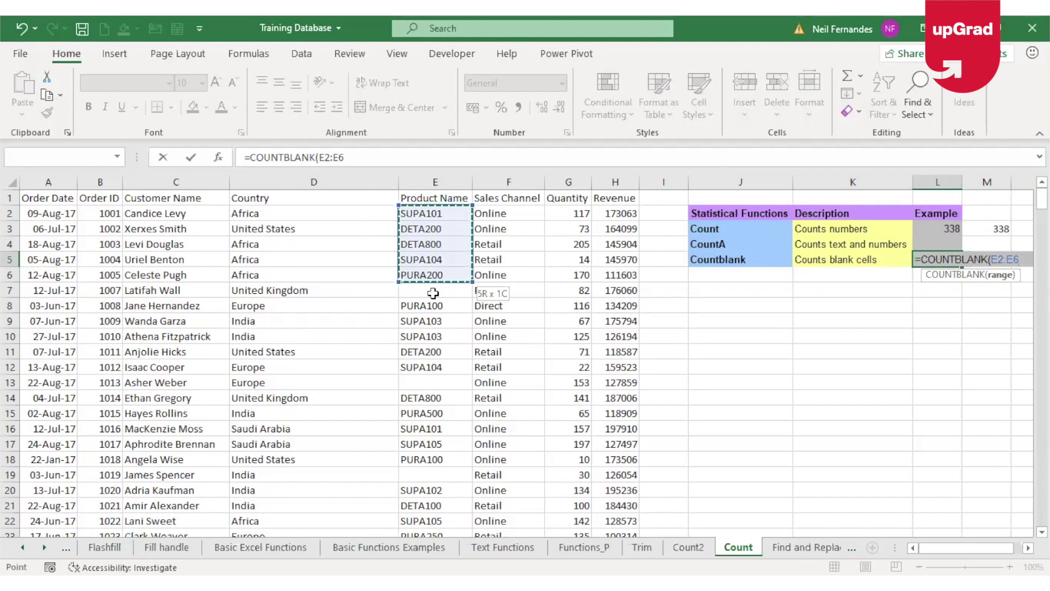
key("shift+Down")
key("shift+Down")
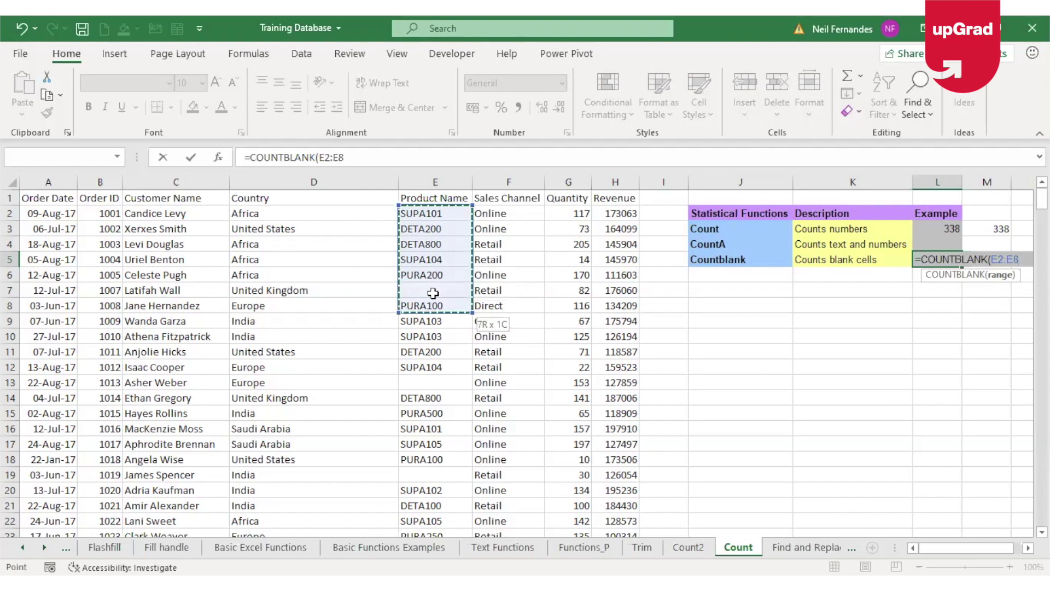
key("shift+Down")
key("shift+Down")
key("shift+Down")
key("shift+Down")
key("shift+Down")
key("shift+Down")
key("shift+Down")
key("shift+Down")
key("shift+Down")
key("shift+Down")
key("shift+Down")
key("shift+Down")
key("shift+Down")
key("shift+Down")
key("shift+Down")
key("shift+Down")
key("shift+Down")
key("shift+Down")
key("shift+Down")
key("shift+Down")
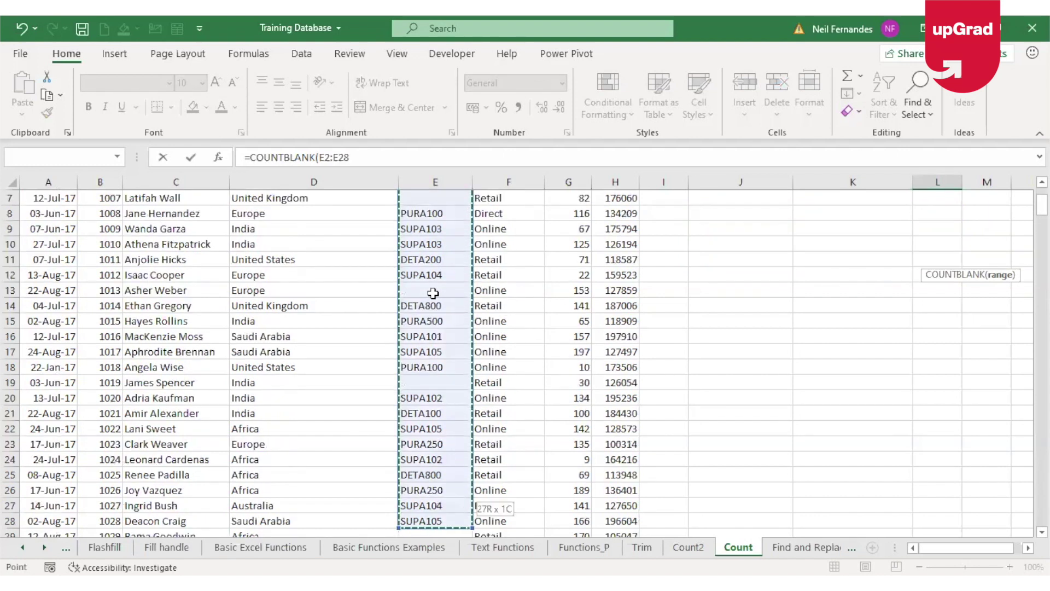
key("ctrl+Up")
key("Down")
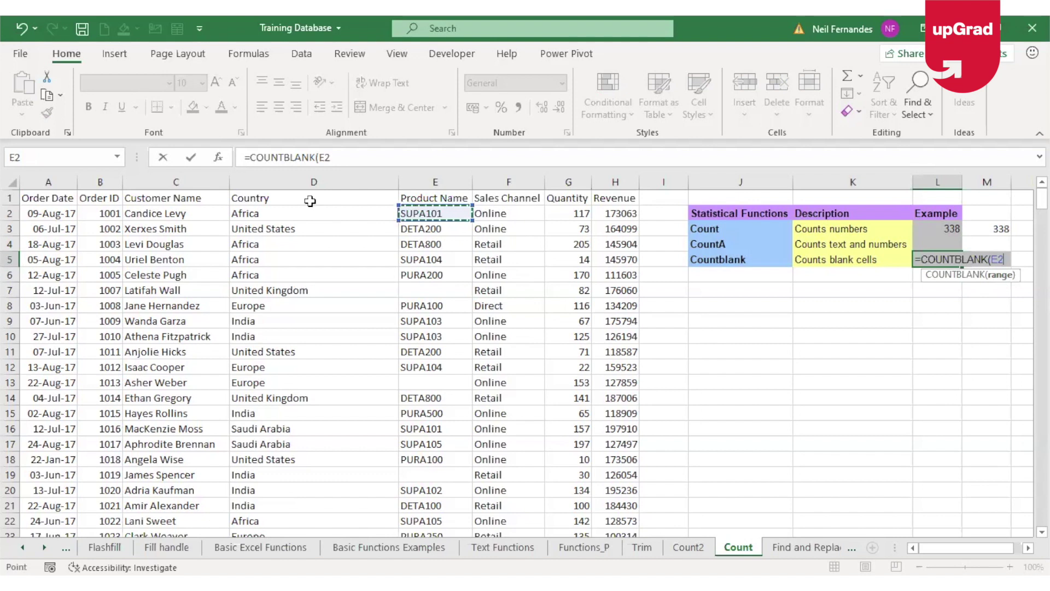
Complete the formula as =COUNTBLANK(E2:E339), returning 9 blank product names.
left_click(513, 214)
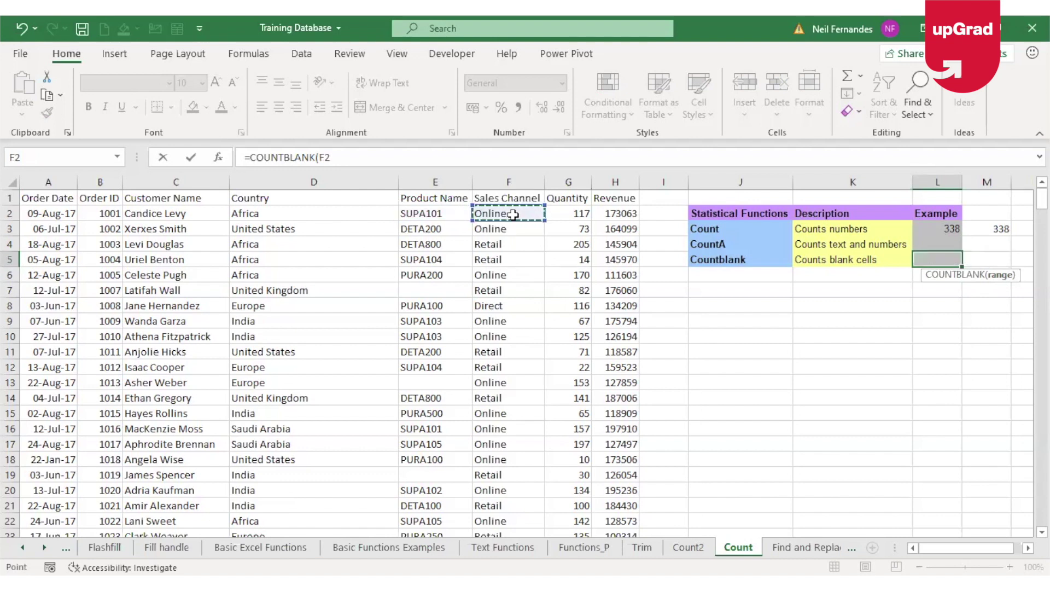
key("ctrl+Down")
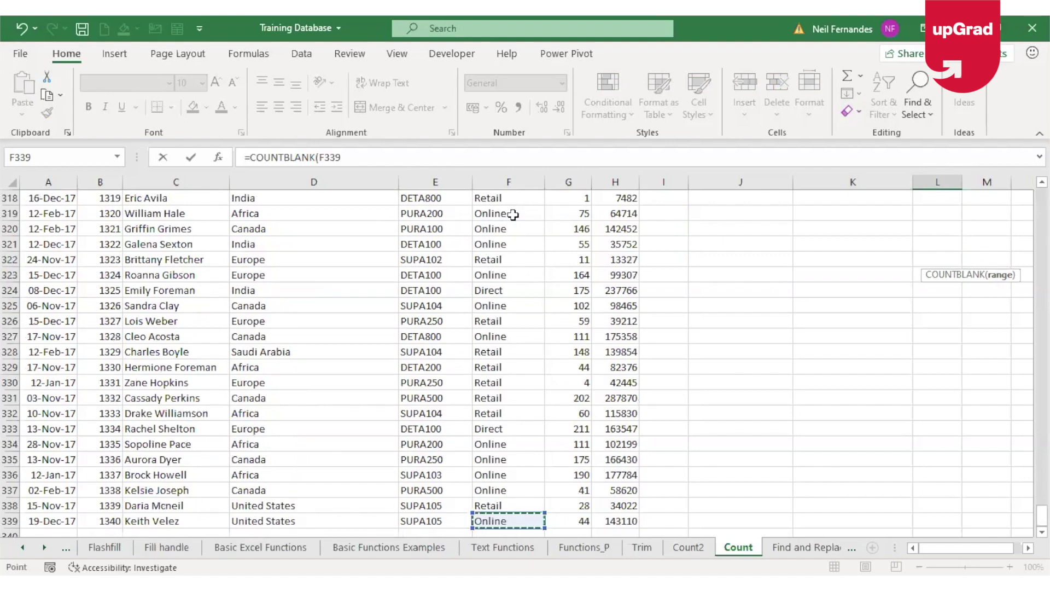
key("ctrl+Up")
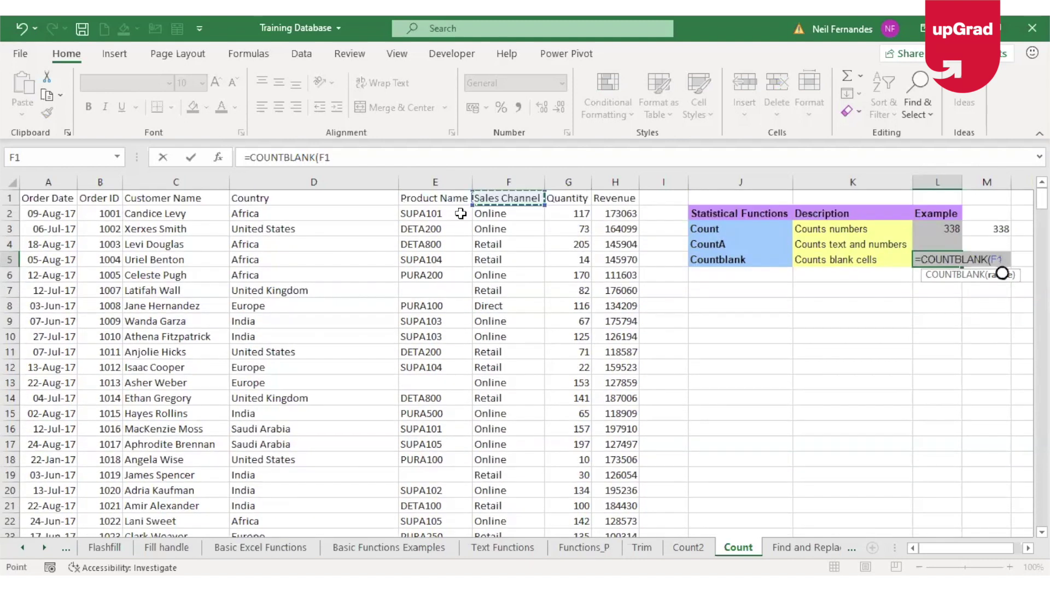
left_click(460, 213)
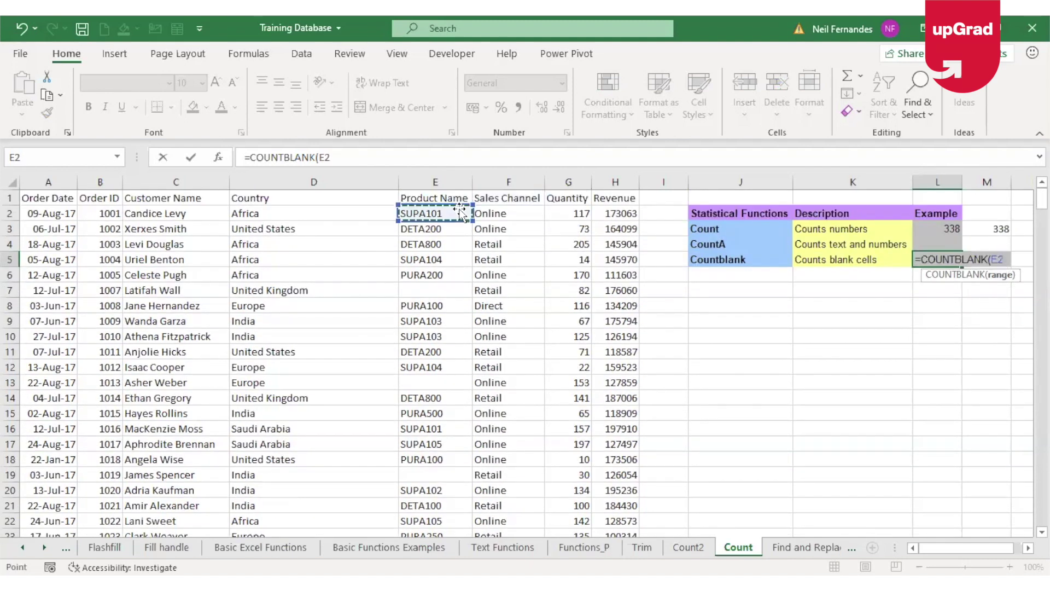
left_click(357, 157)
type(":")
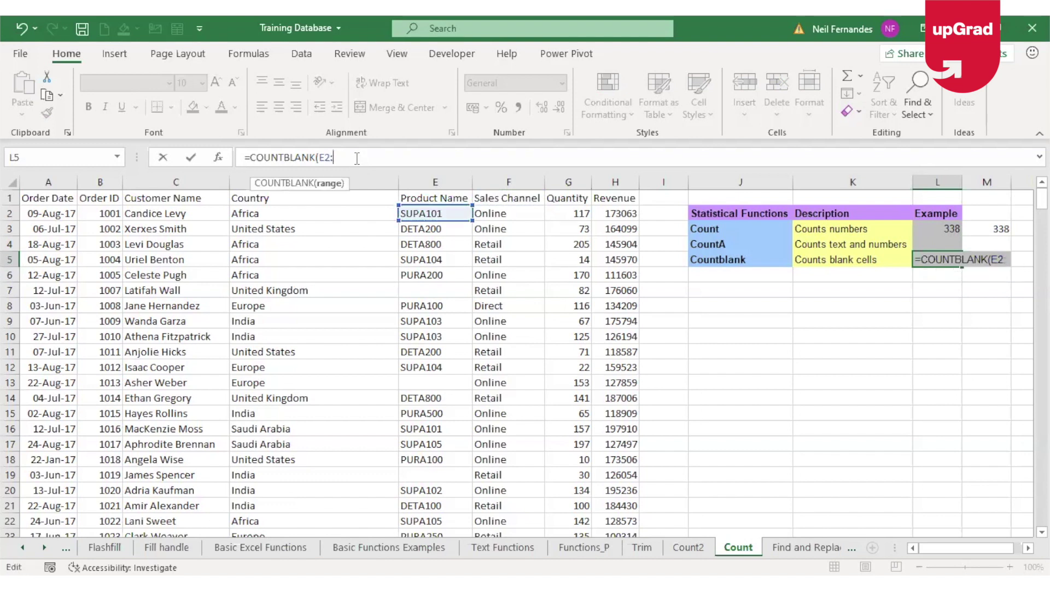
type("E")
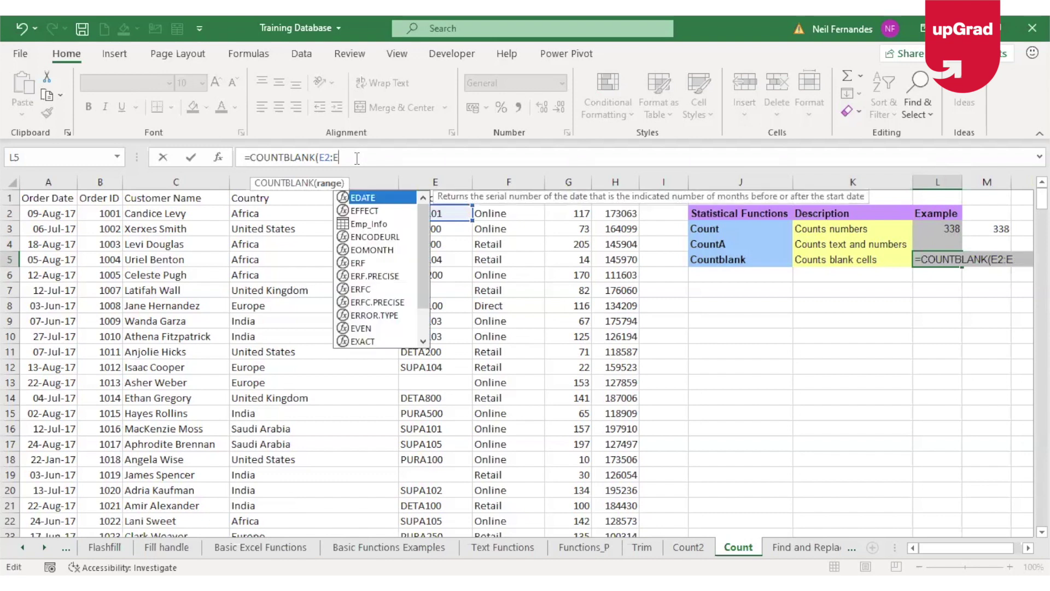
type("339")
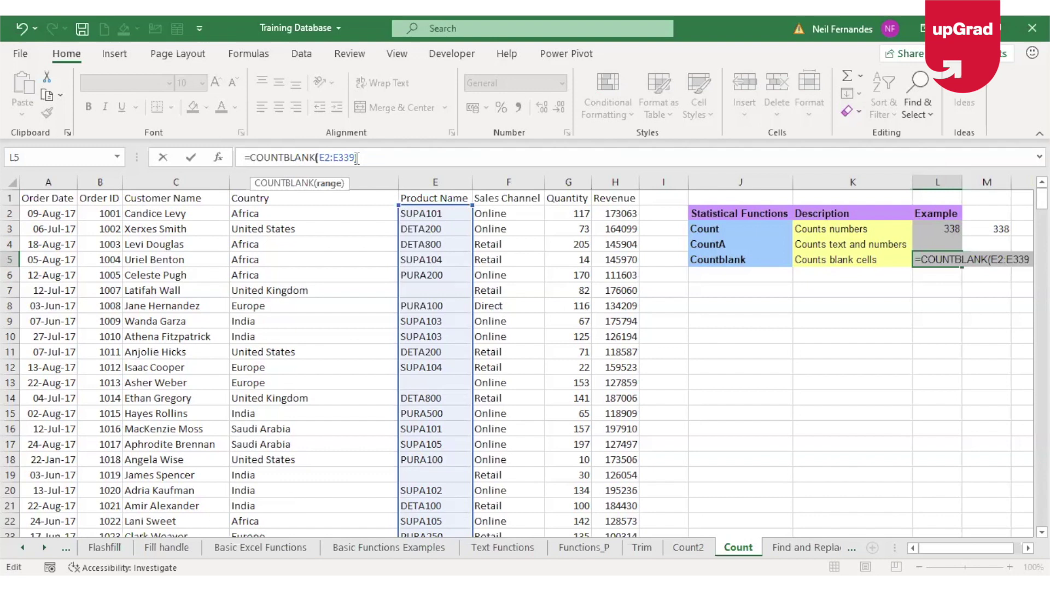
key("Return")
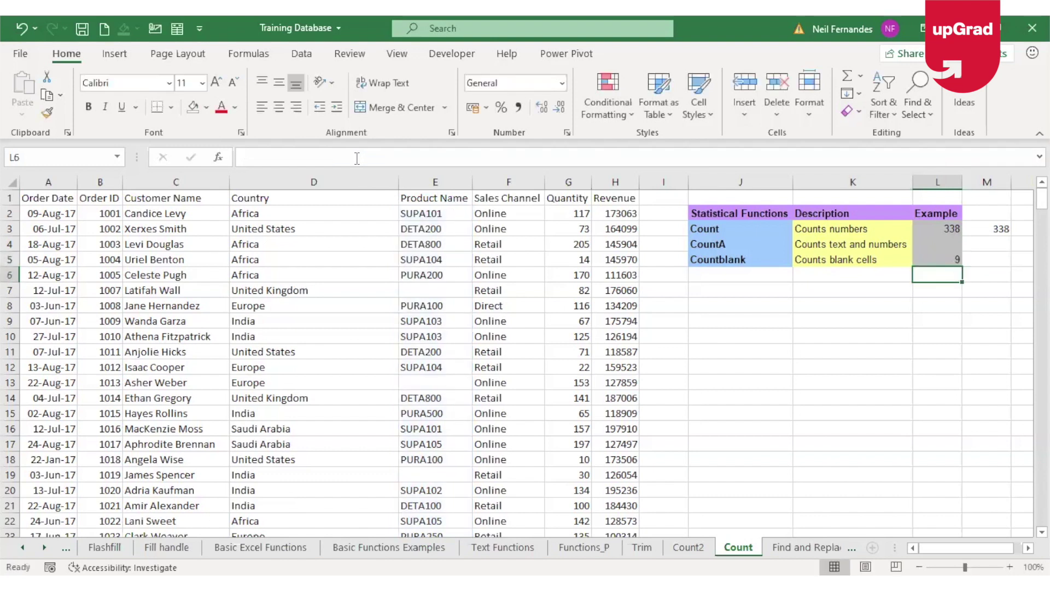
key("Up")
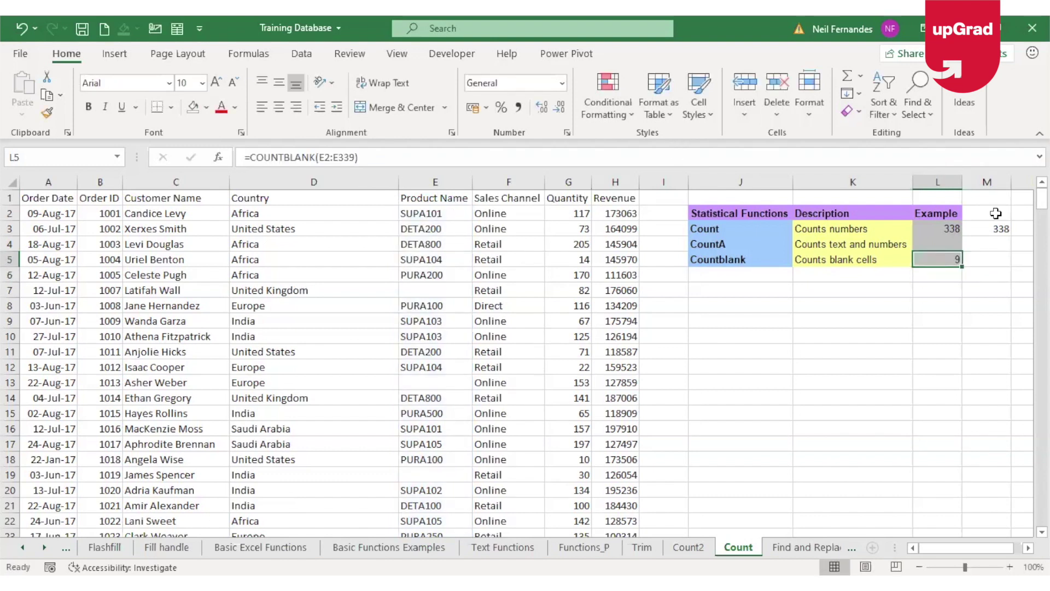
left_click(952, 228)
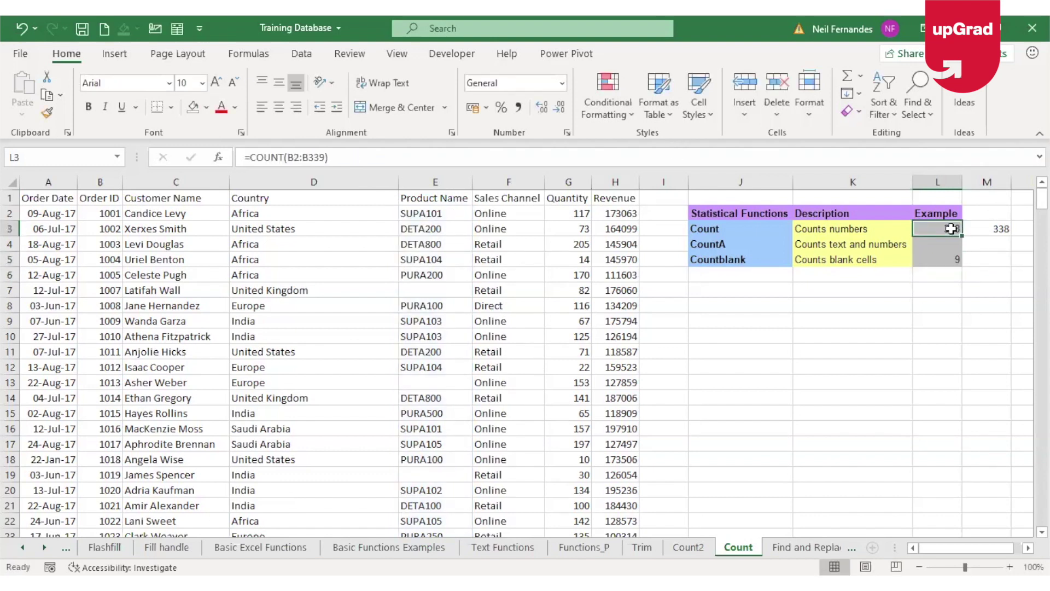
left_click(943, 263)
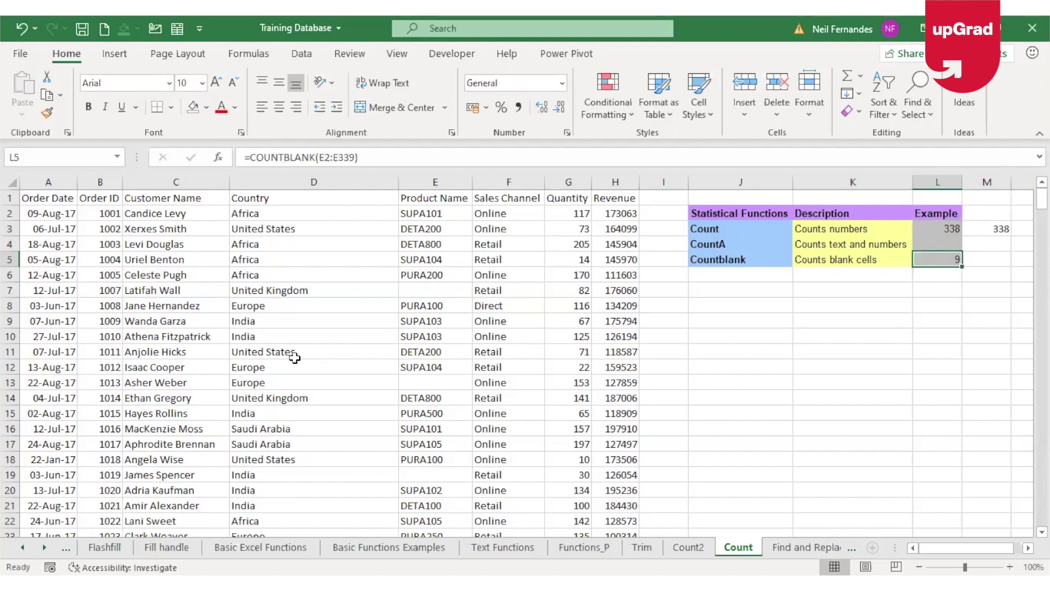
left_click(463, 293)
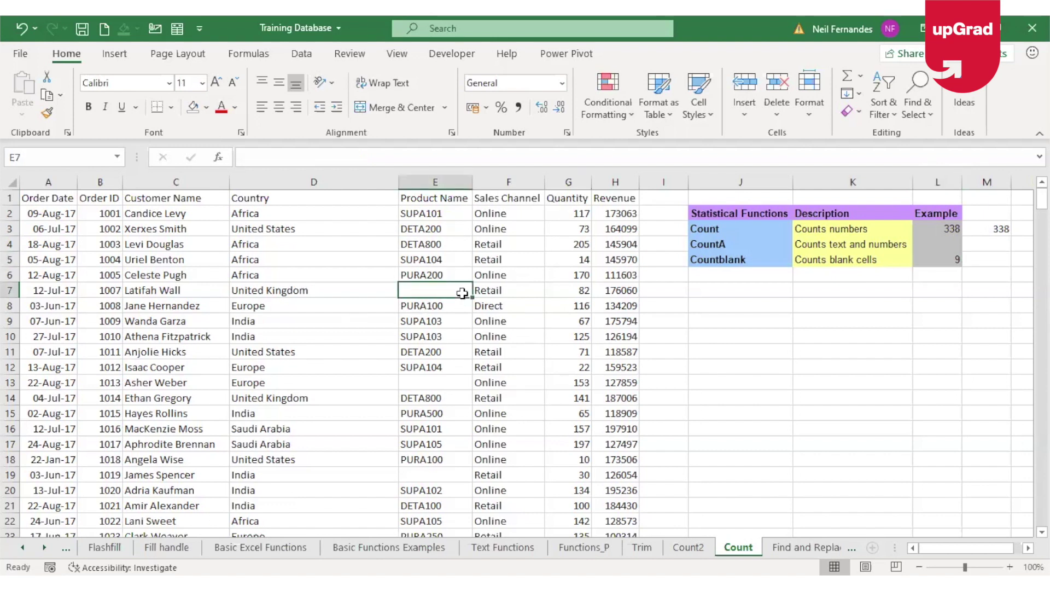
left_click(444, 242)
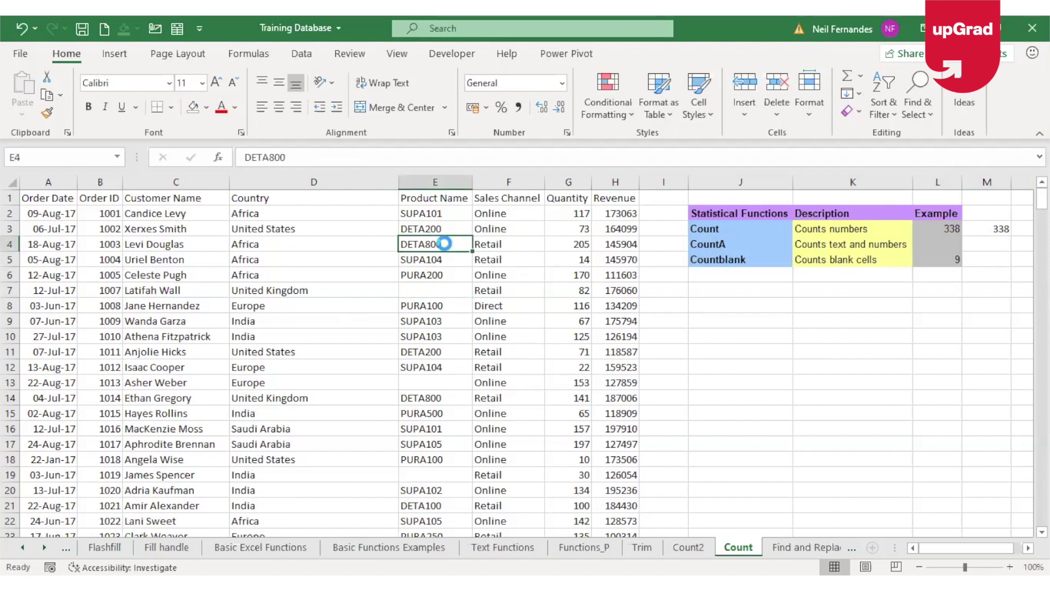
key("Delete")
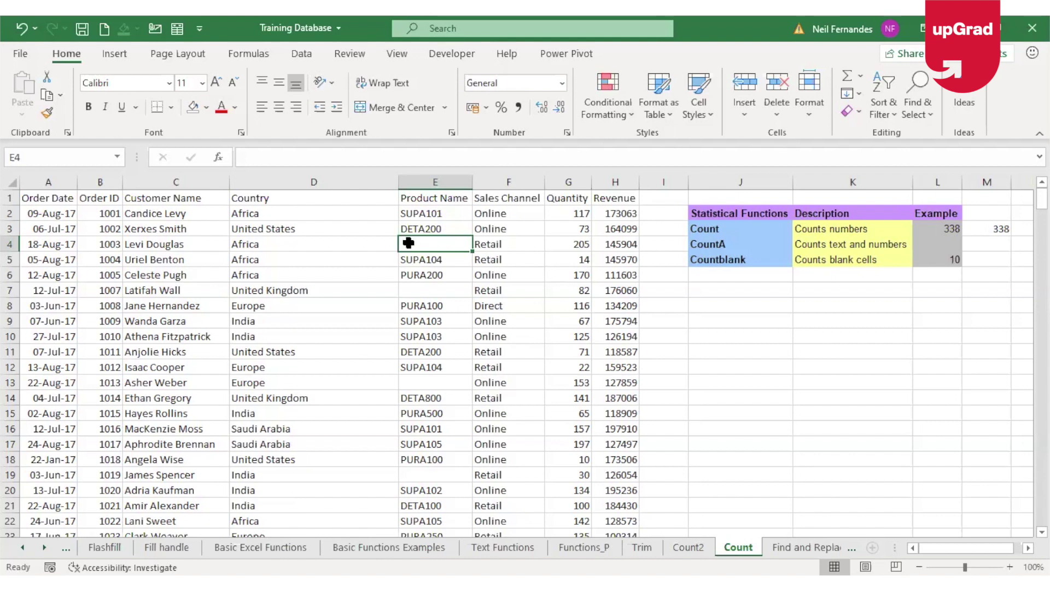
left_click(939, 253)
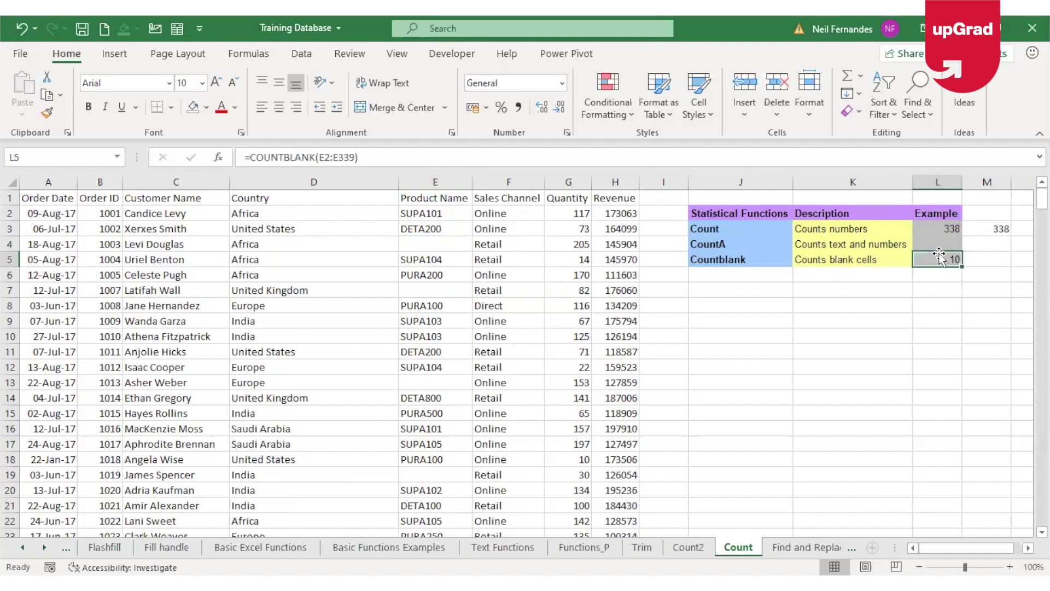
key("ctrl+z")
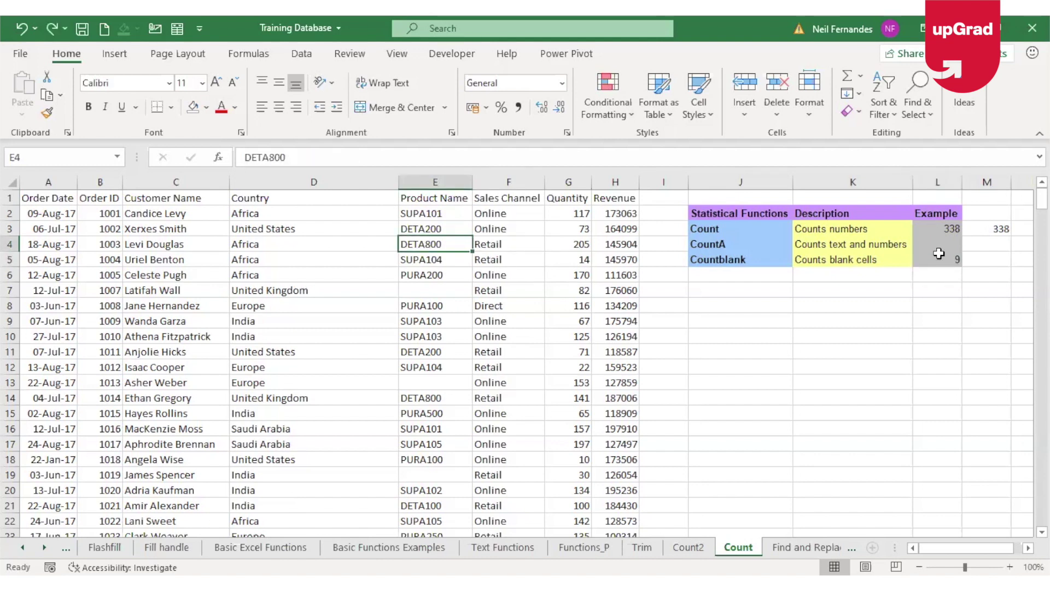